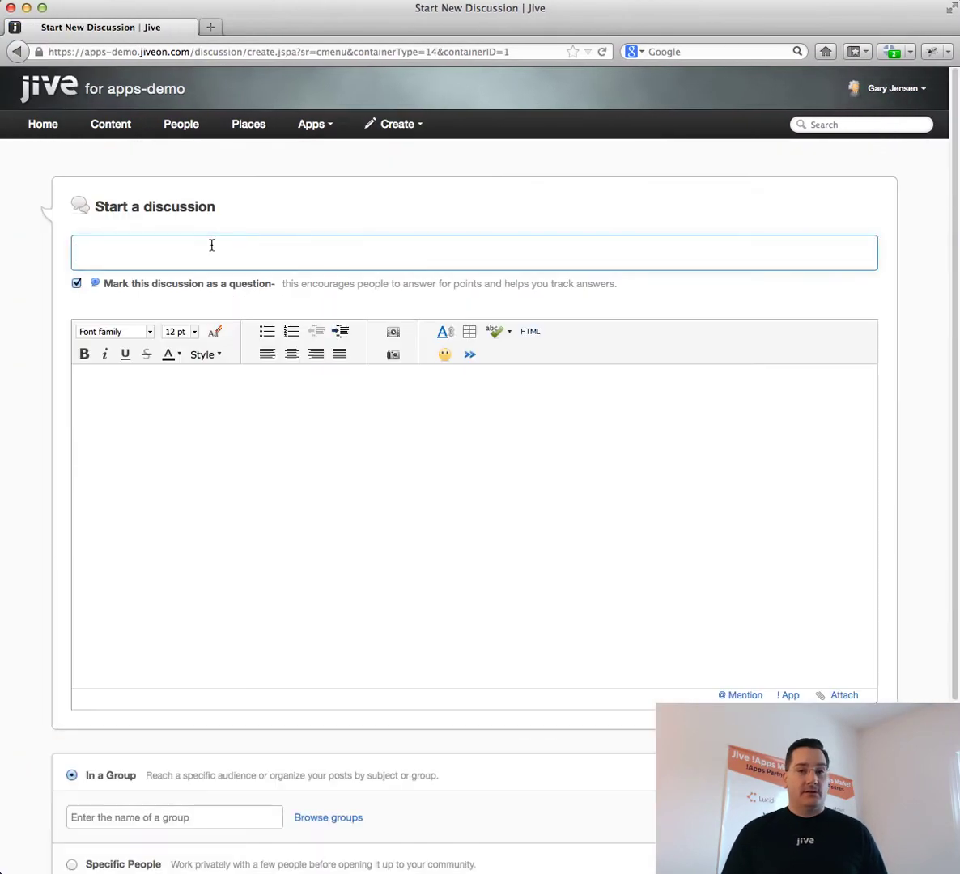
Title the discussion 'Working on RFP for Pyramid...' and link the matching Salesforce contact in the body
{"action": "type", "text": "Working on RFP "}
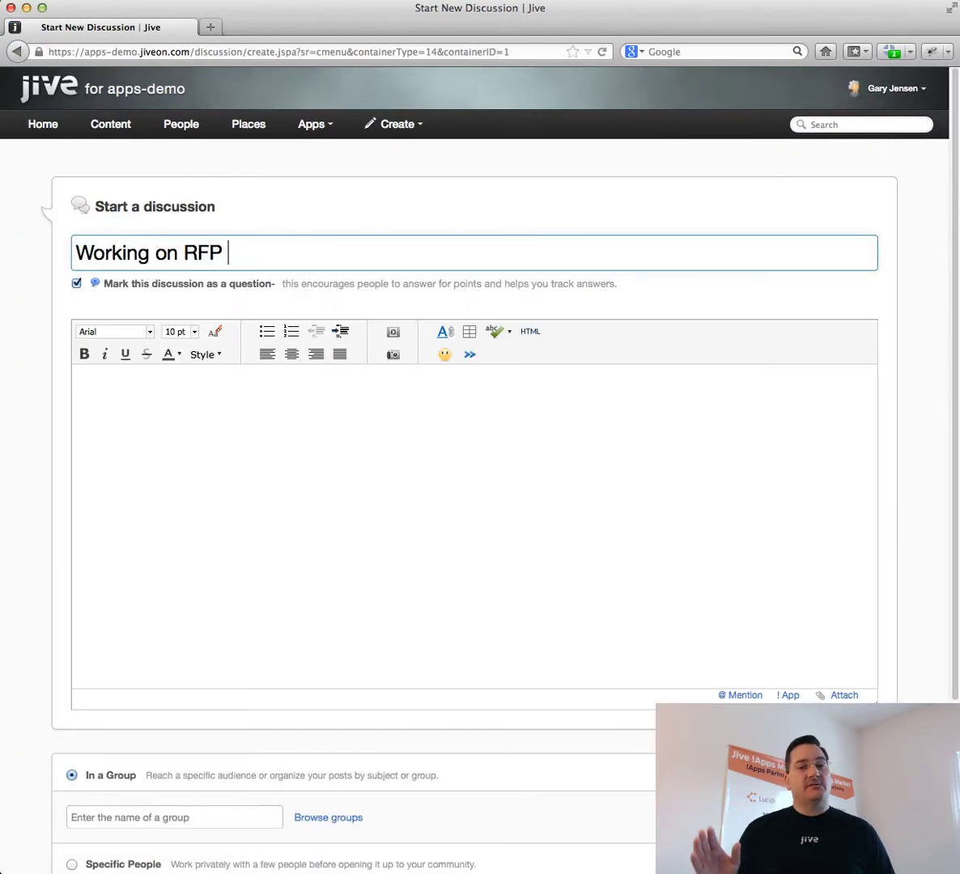
{"action": "type", "text": "for Pyramid..."}
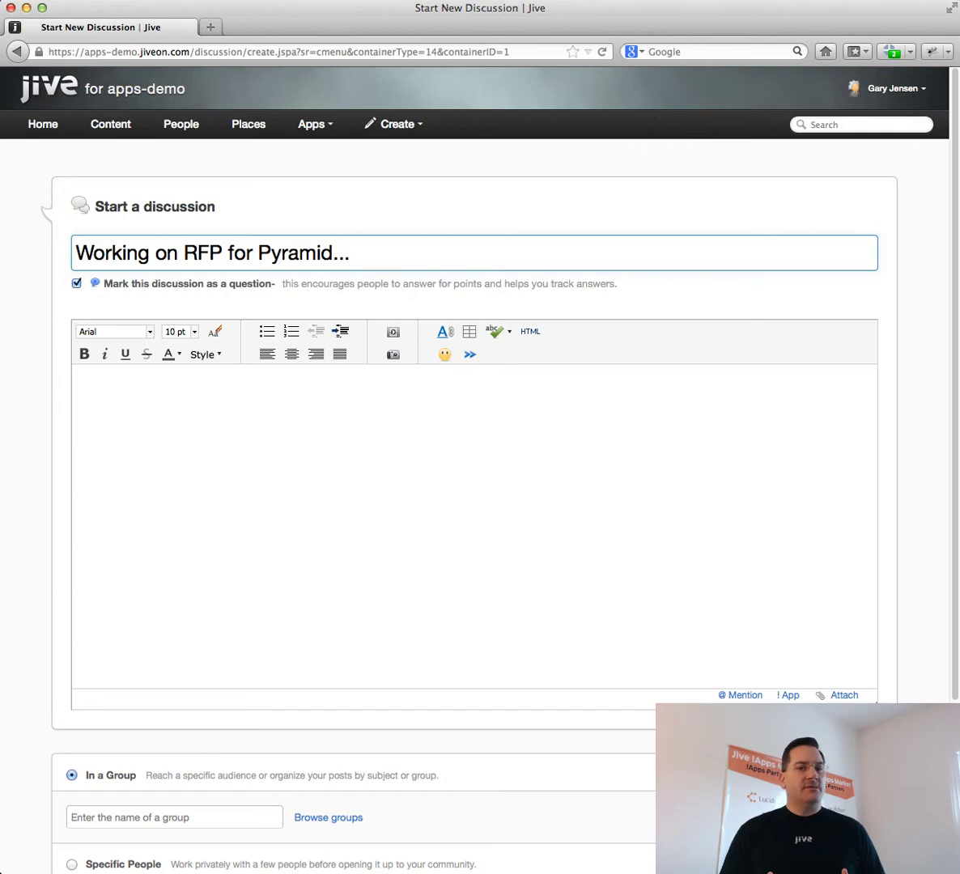
{"action": "left_click", "coordinate": [78, 378]}
{"action": "type", "text": "I'm working on"}
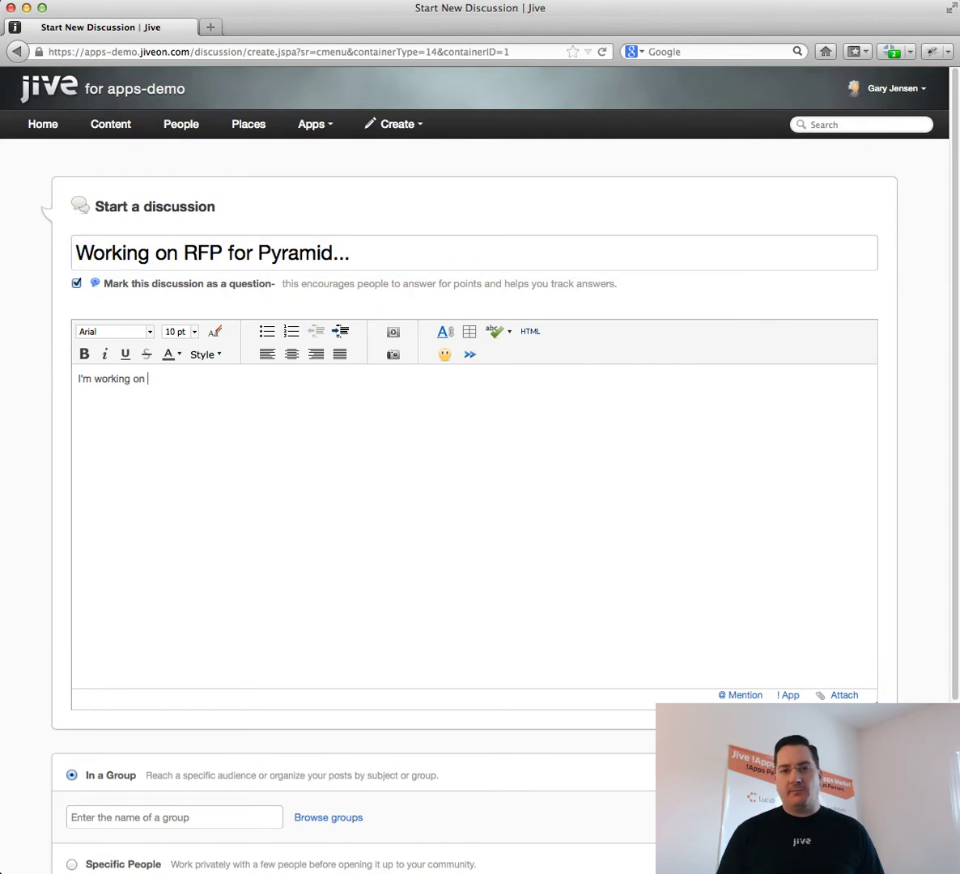
{"action": "type", "text": " the RFP for !"}
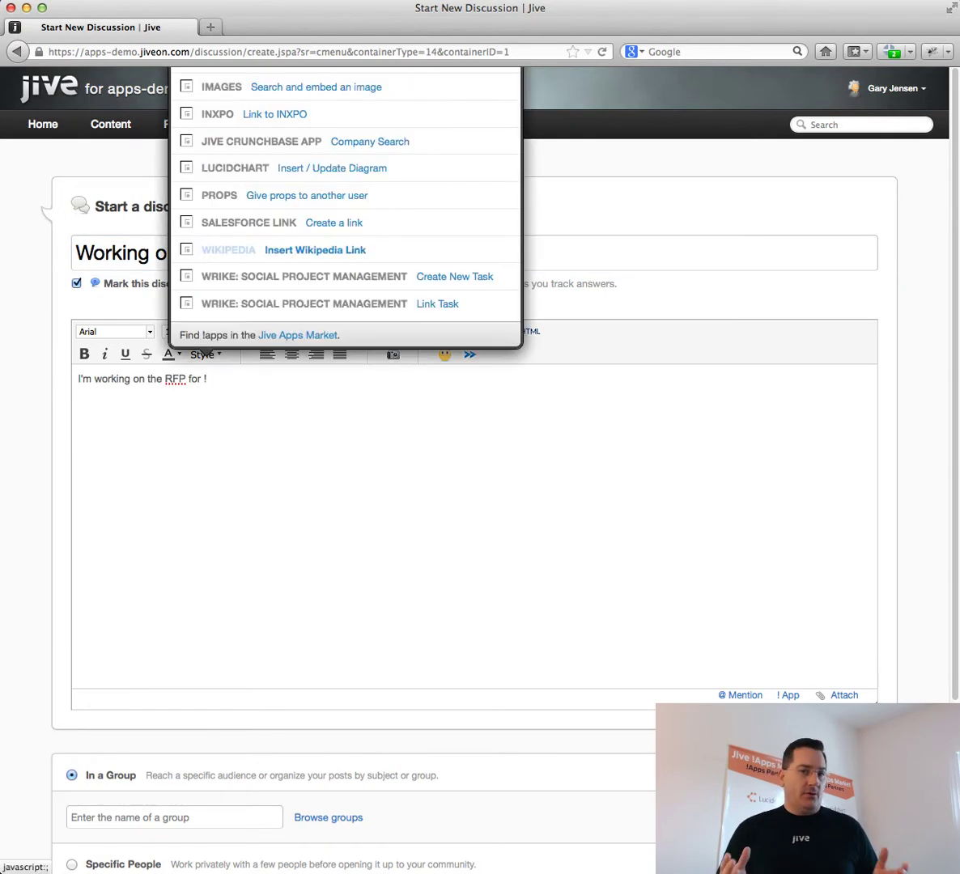
{"action": "left_click", "coordinate": [220, 215]}
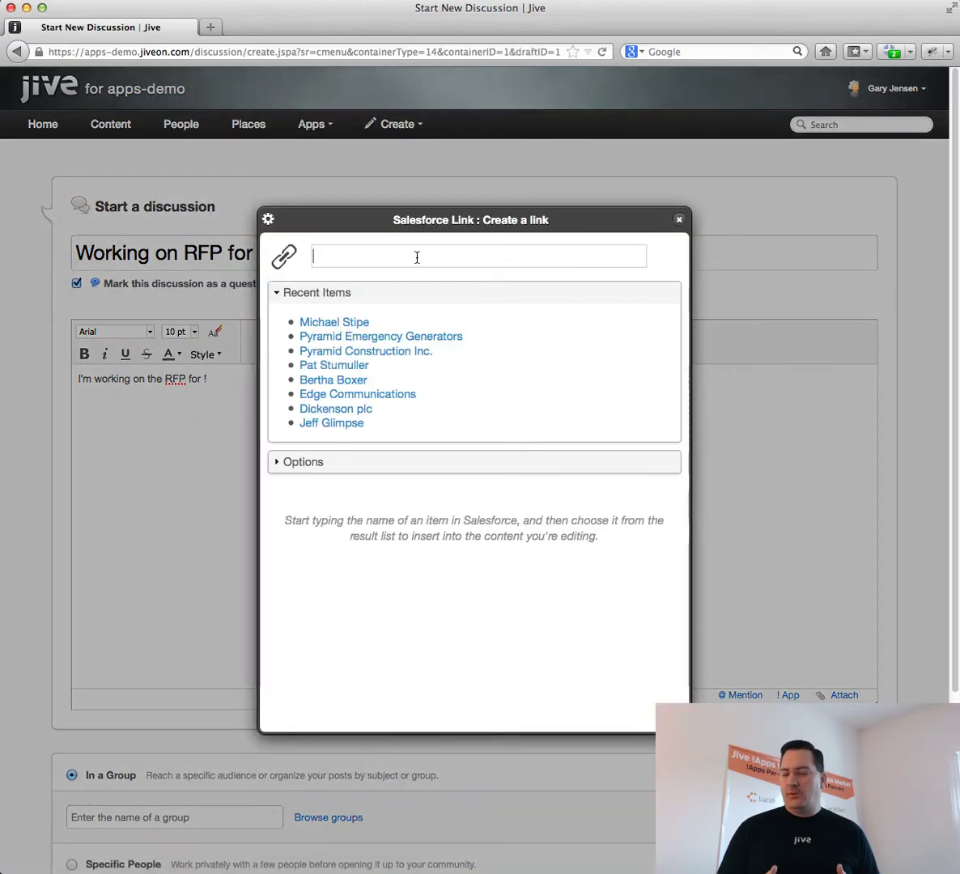
{"action": "type", "text": "michael"}
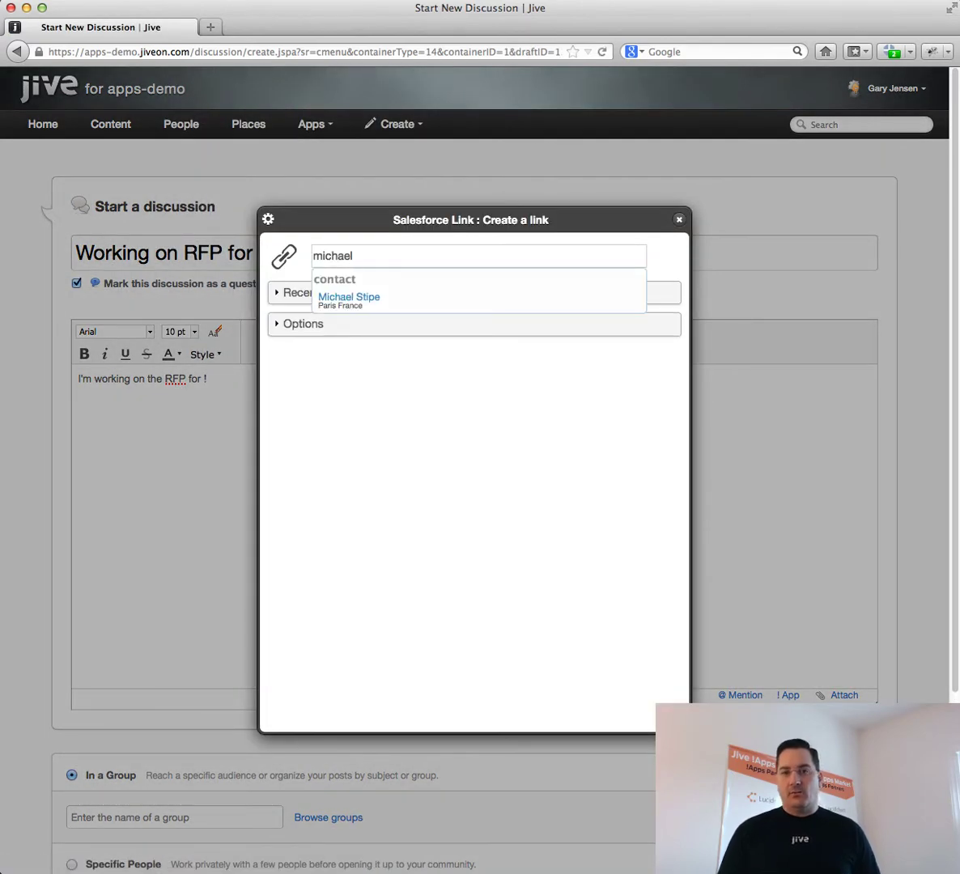
{"action": "left_click", "coordinate": [354, 297]}
{"action": "left_click", "coordinate": [355, 297]}
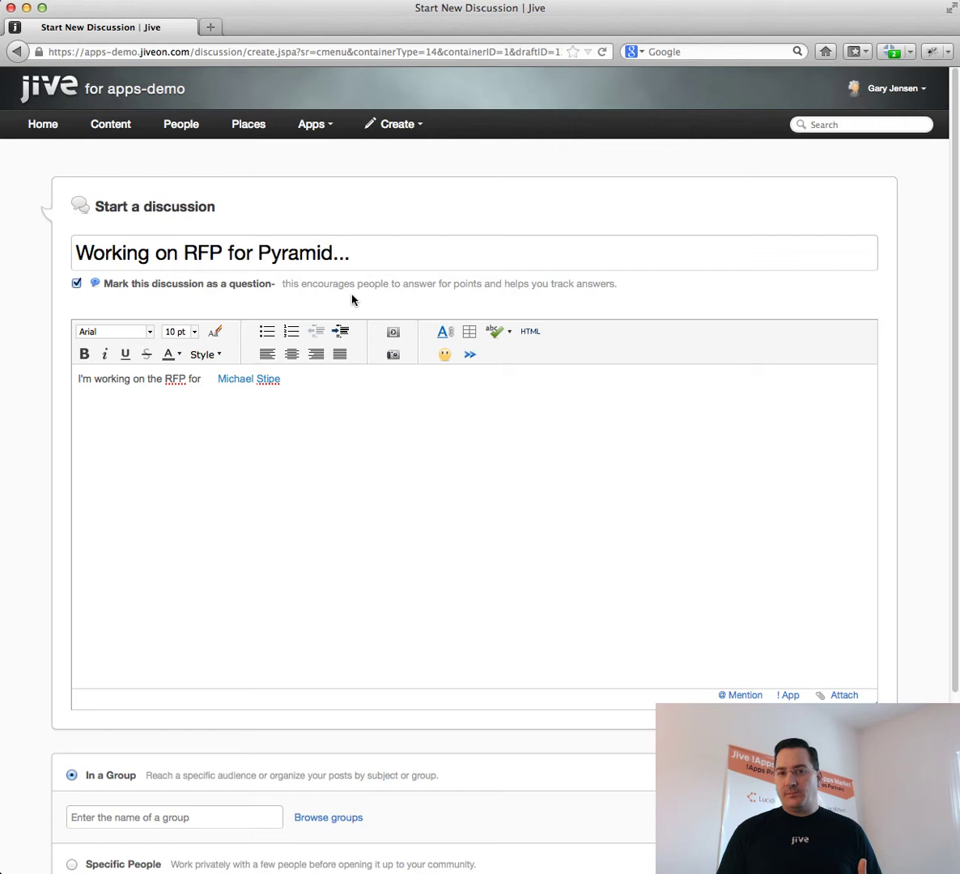
Link the Pyramid Construction Inc. account and finish the body asking how to cite the McKinsey report
{"action": "type", "text": "fro"}
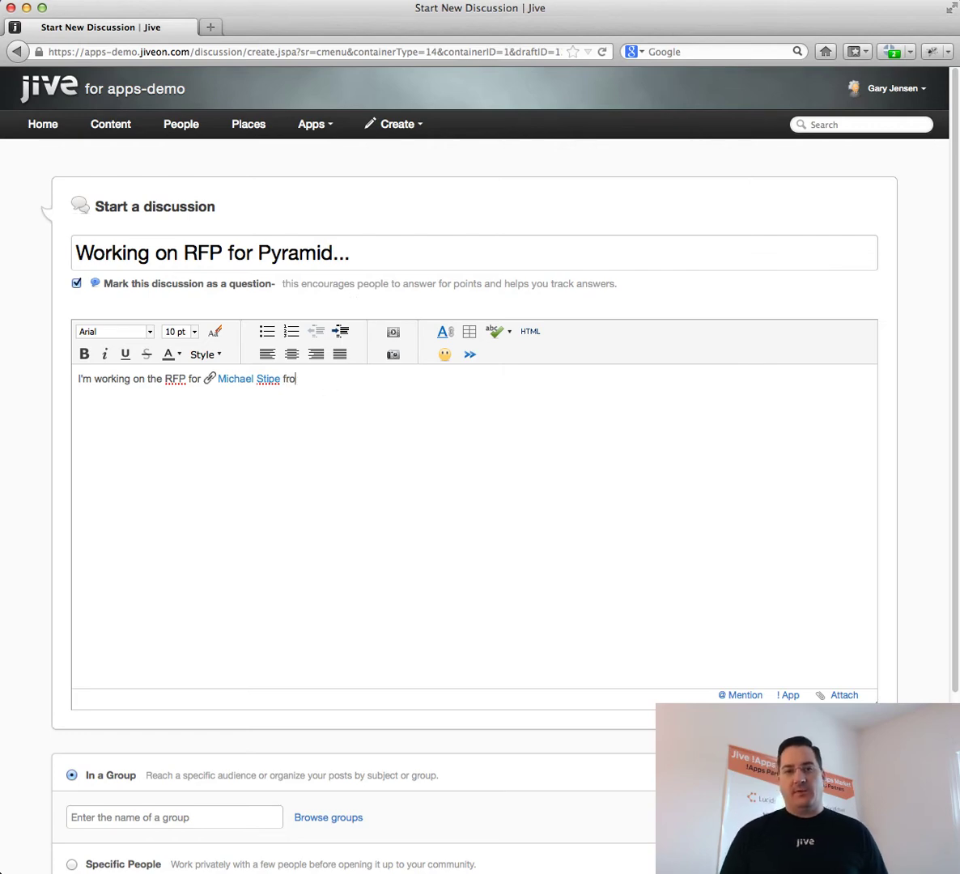
{"action": "type", "text": "m !"}
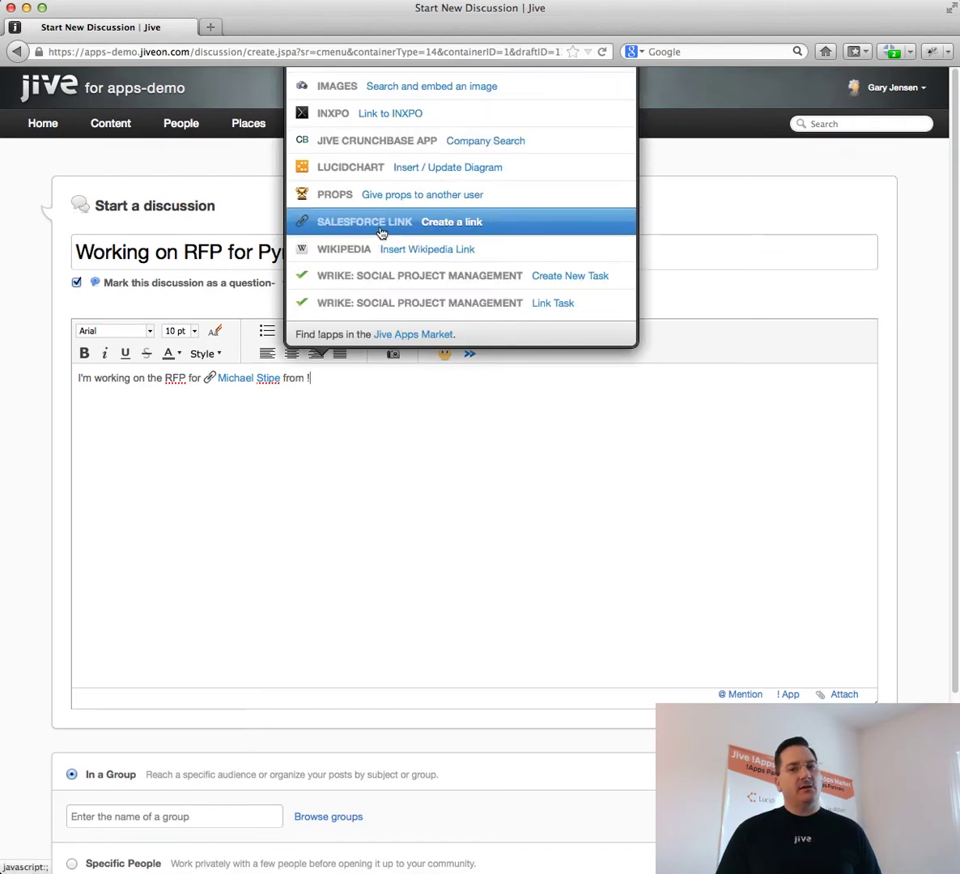
{"action": "left_click", "coordinate": [381, 230]}
{"action": "left_click", "coordinate": [335, 338]}
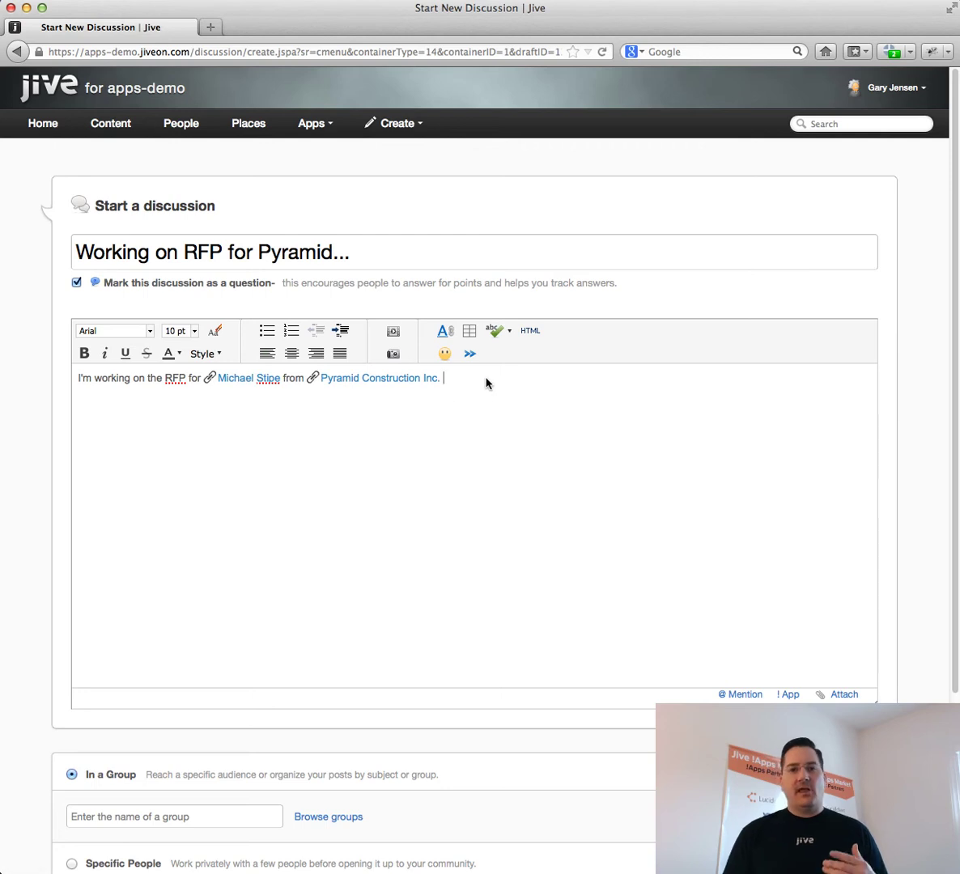
{"action": "type", "text": ", does anyone know"}
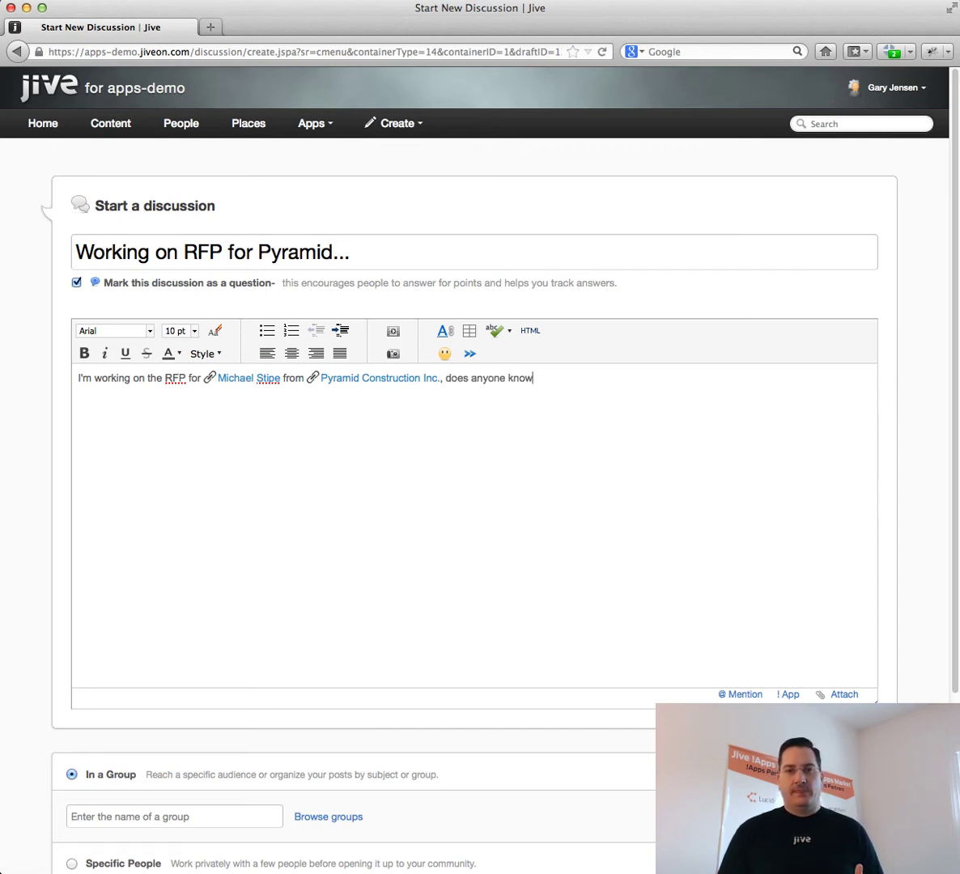
{"action": "type", "text": " the proper way to cite the Mc"}
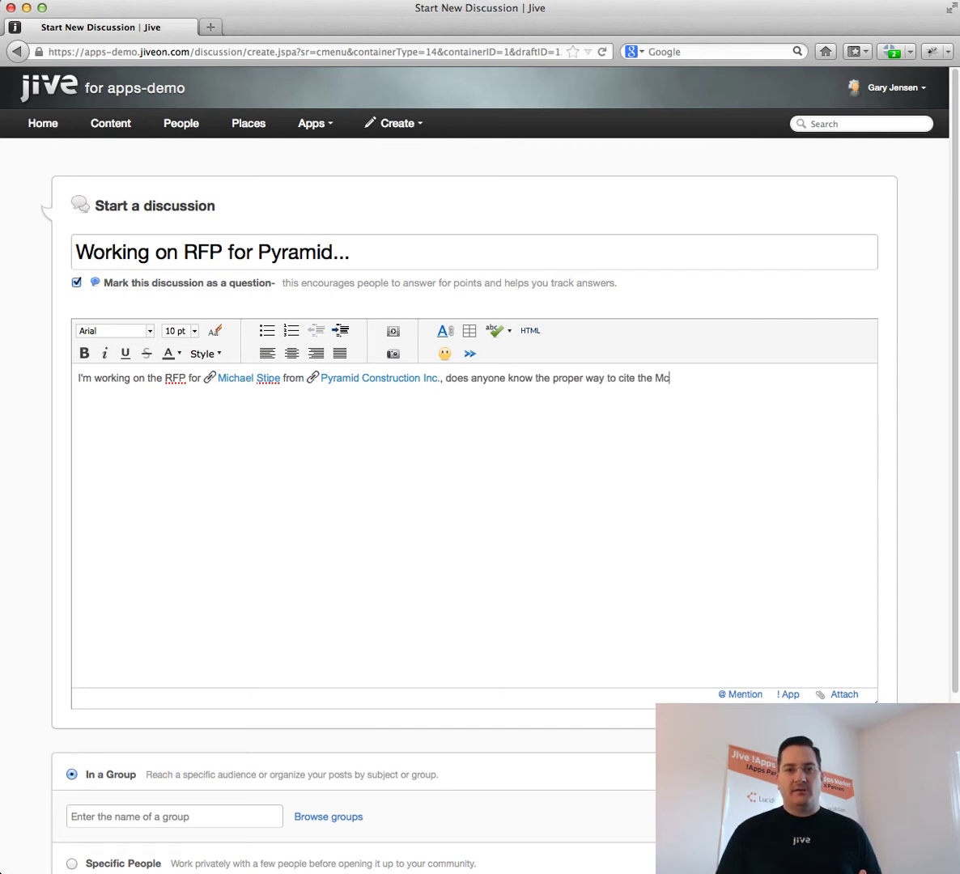
{"action": "type", "text": "Kinsey report?"}
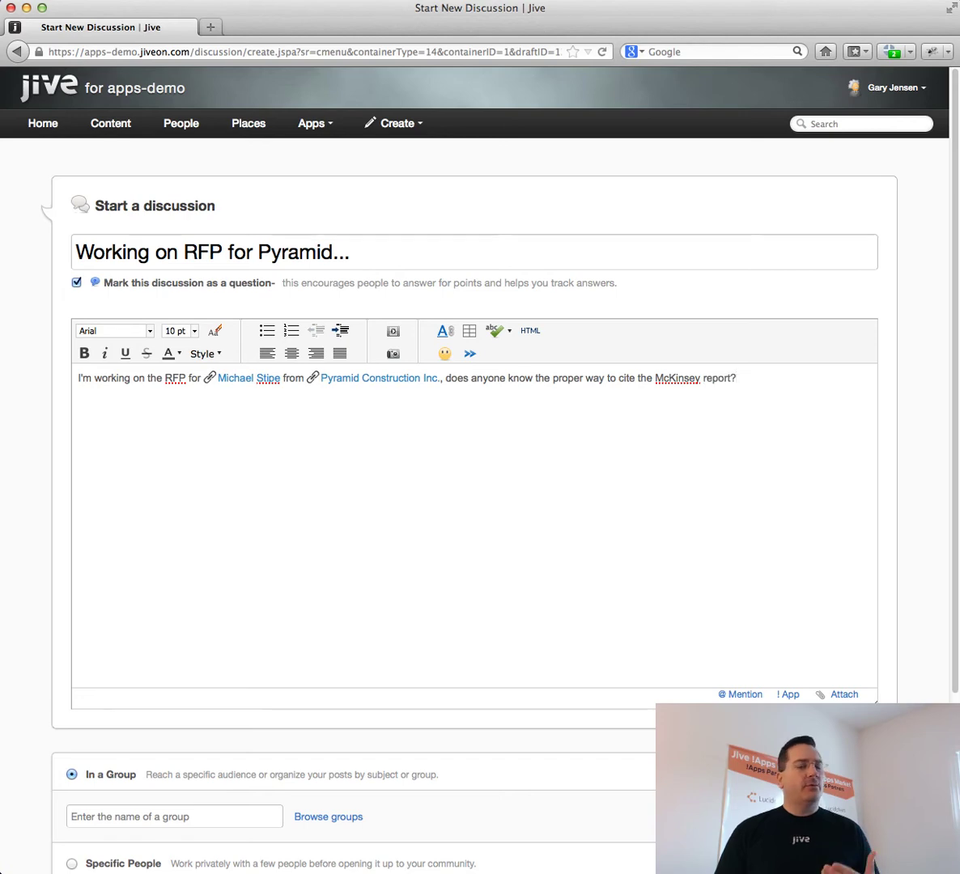
{"action": "left_click", "coordinate": [94, 815]}
Post the discussion to the Sales group
{"action": "type", "text": "sa"}
{"action": "key", "text": "Return"}
{"action": "scroll", "coordinate": [121, 728], "scroll_direction": "down", "scroll_amount": 4}
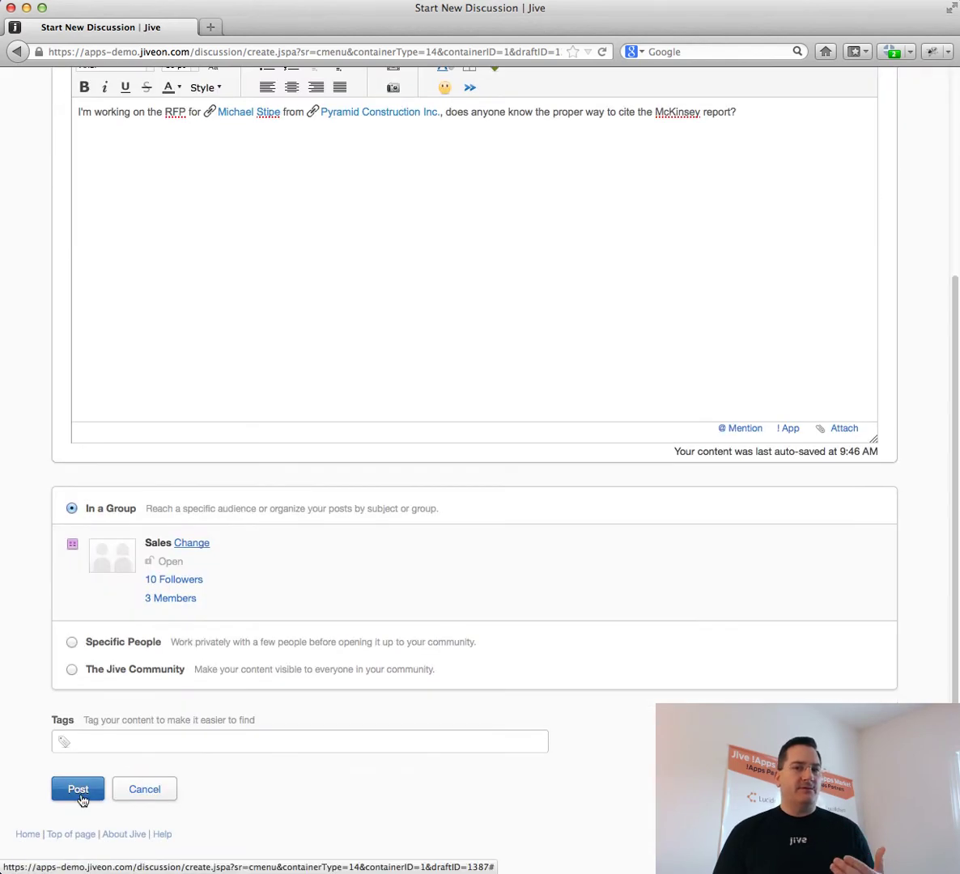
{"action": "left_click", "coordinate": [78, 791]}
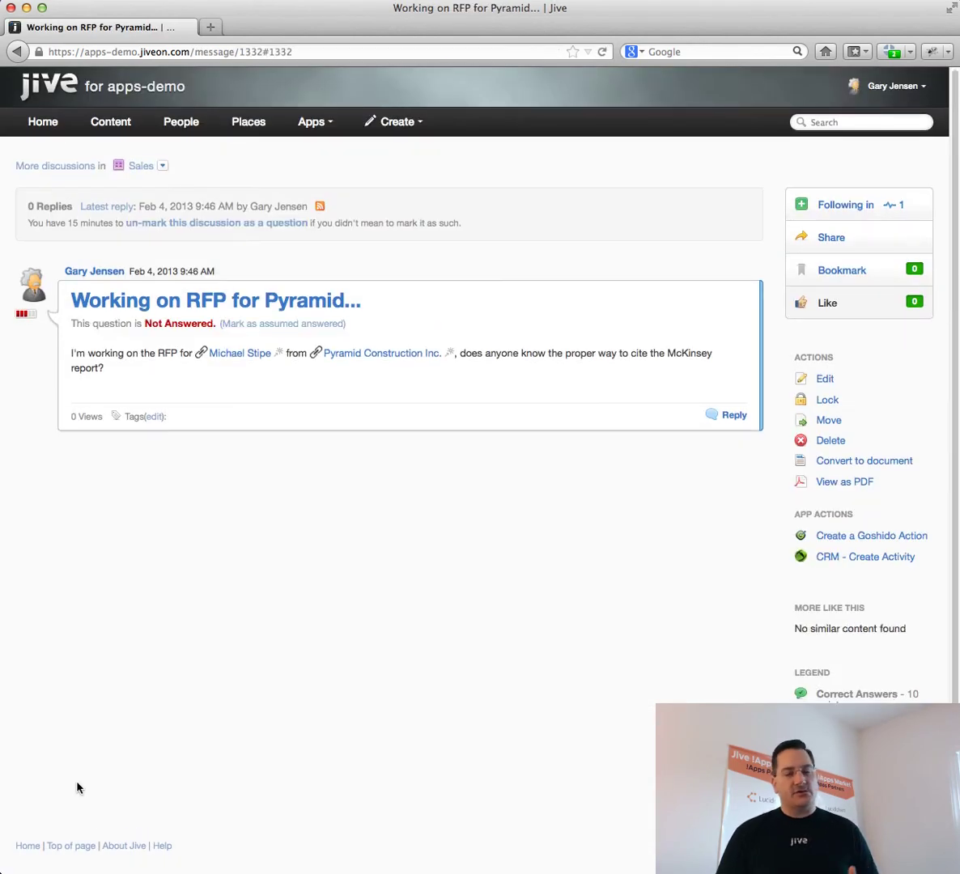
View and close the Salesforce details for the linked contact and Pyramid Construction Inc
{"action": "left_click", "coordinate": [232, 357]}
{"action": "left_click", "coordinate": [700, 270]}
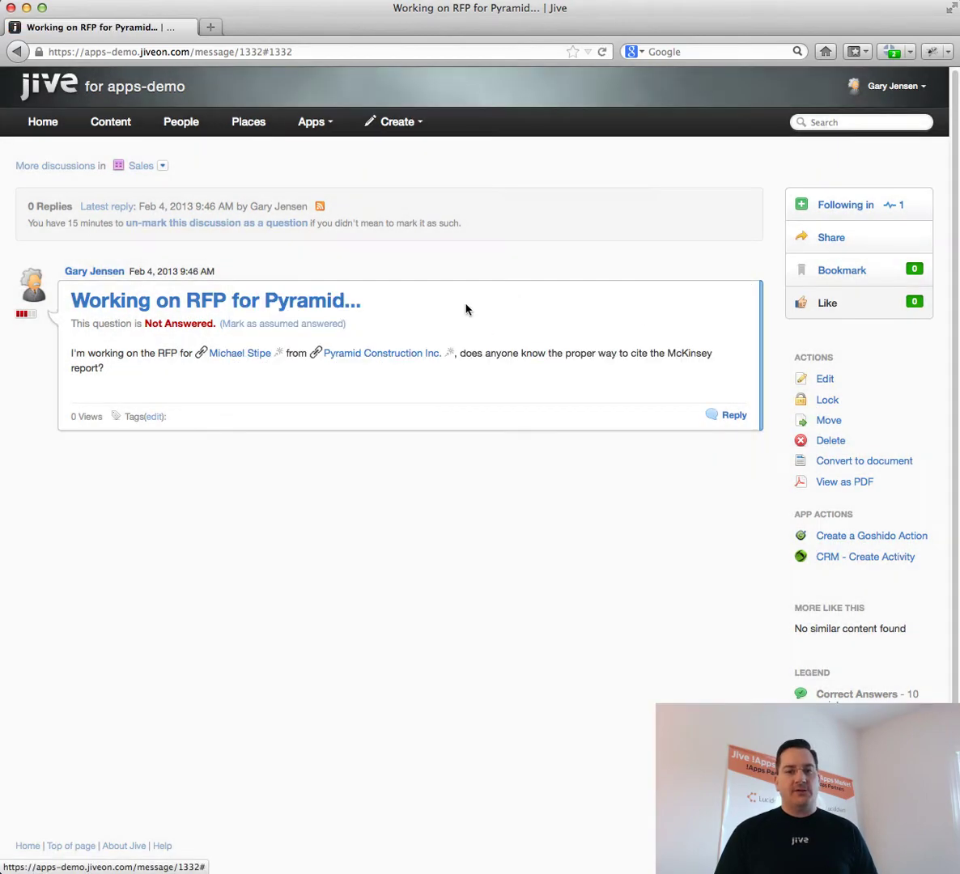
{"action": "left_click", "coordinate": [374, 353]}
{"action": "left_click", "coordinate": [464, 588]}
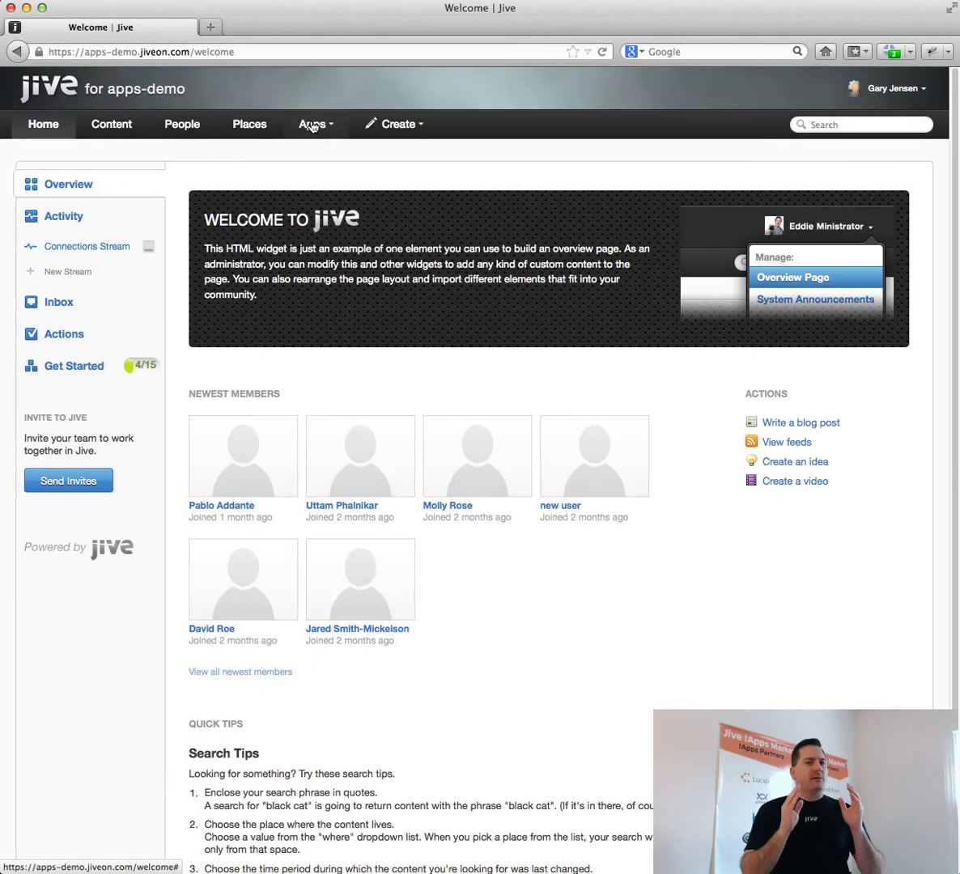
Launch HEDLOC | Kynetyc from the Apps menu to show its CRM home dashboard
{"action": "left_click", "coordinate": [312, 125]}
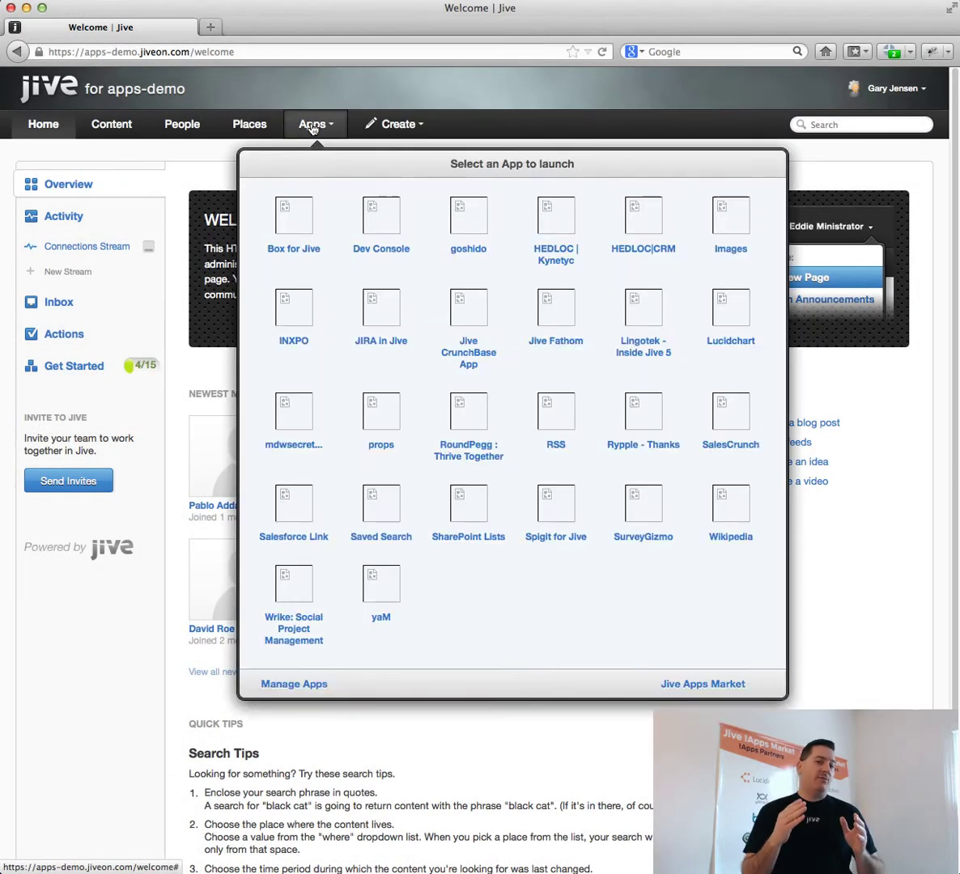
{"action": "left_click", "coordinate": [561, 219]}
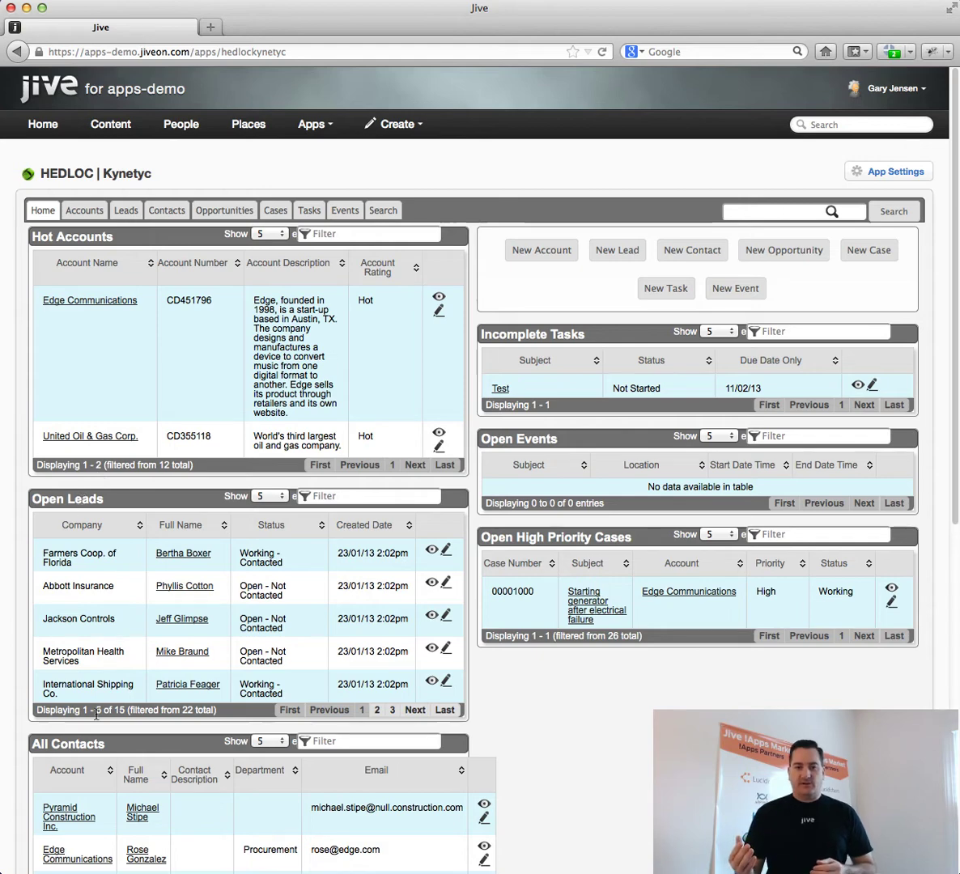
Drag the Open Opportunities panel into the right column below Open Events
{"action": "scroll", "coordinate": [81, 684], "scroll_direction": "down", "scroll_amount": 5}
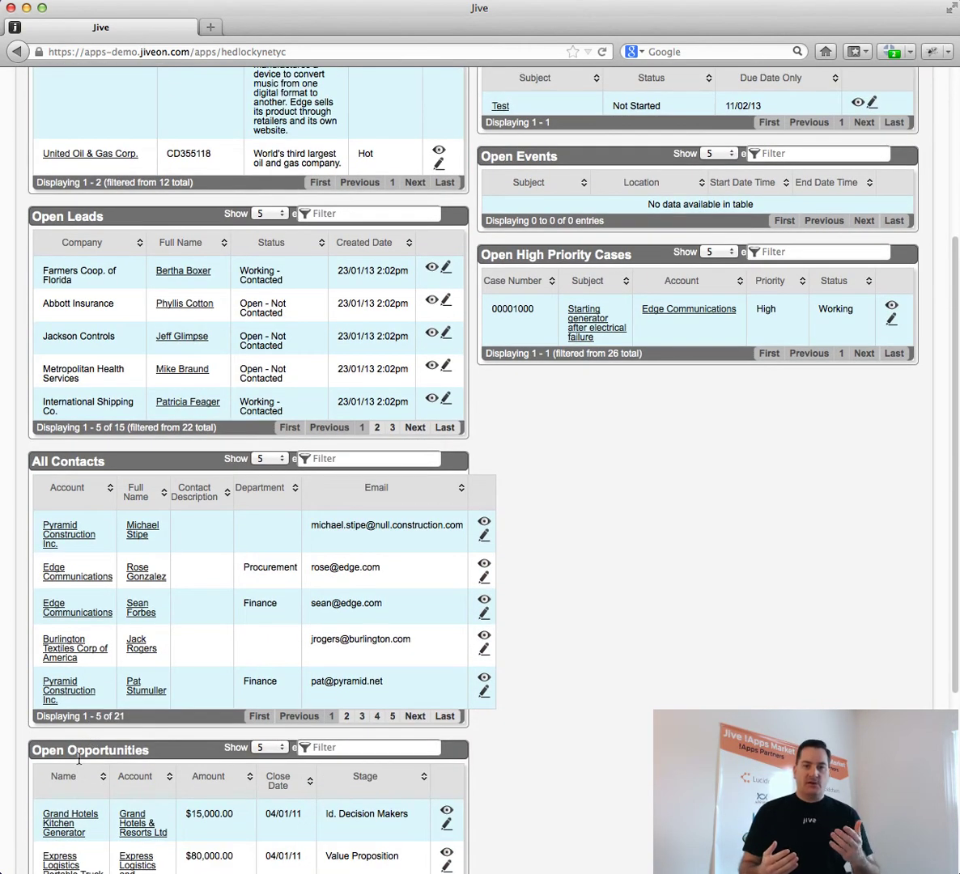
{"action": "left_click_drag", "start_coordinate": [81, 759], "coordinate": [547, 257]}
{"action": "scroll", "coordinate": [542, 267], "scroll_direction": "up", "scroll_amount": 4}
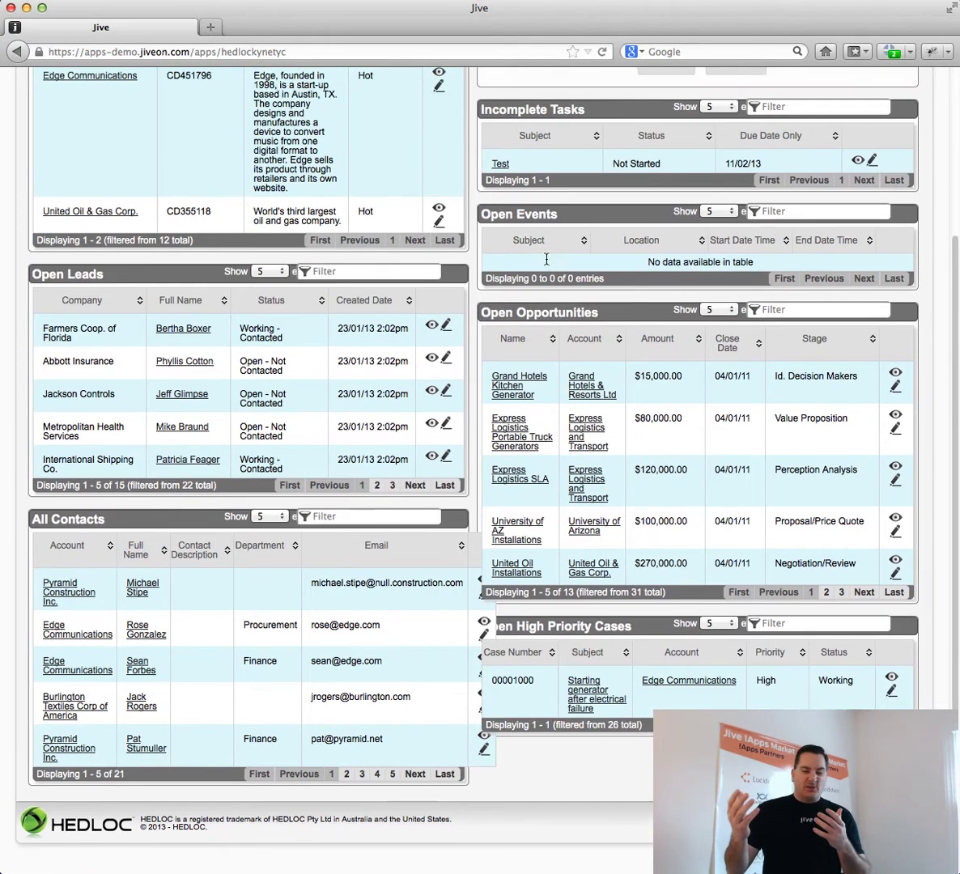
{"action": "scroll", "coordinate": [540, 272], "scroll_direction": "up", "scroll_amount": 2}
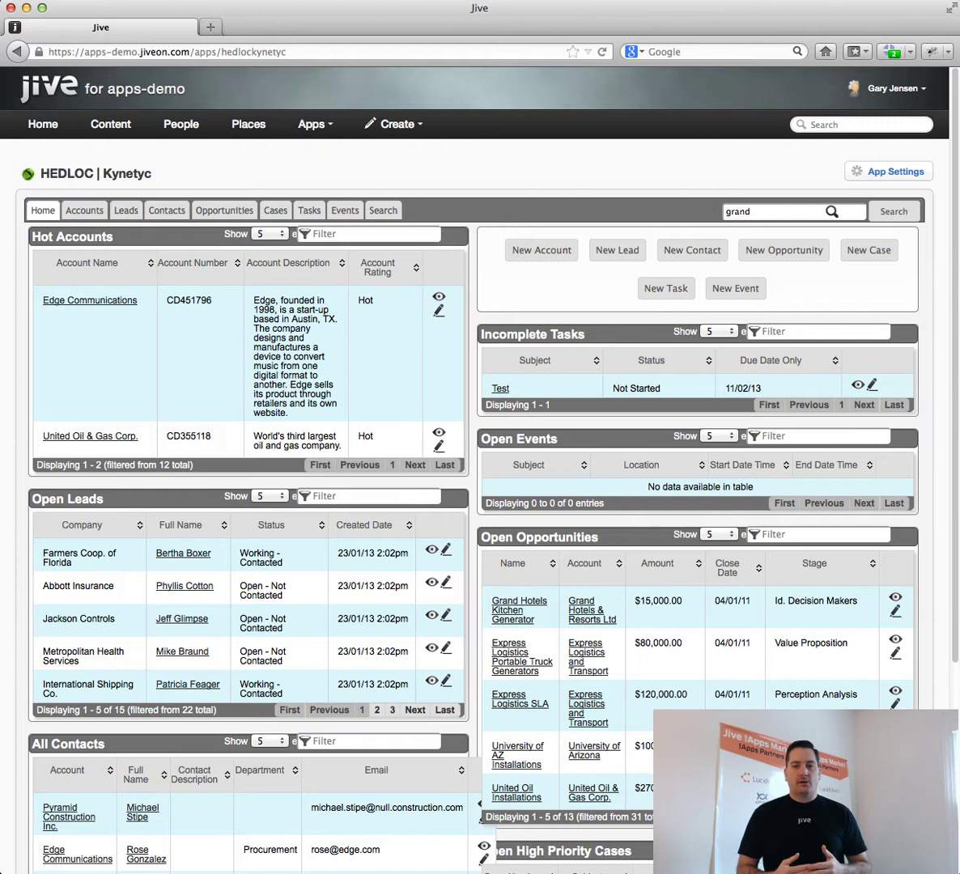
Search 'grand' and expand the Jive content, Grand Hotels account and two contact matches
{"action": "left_click", "coordinate": [891, 213]}
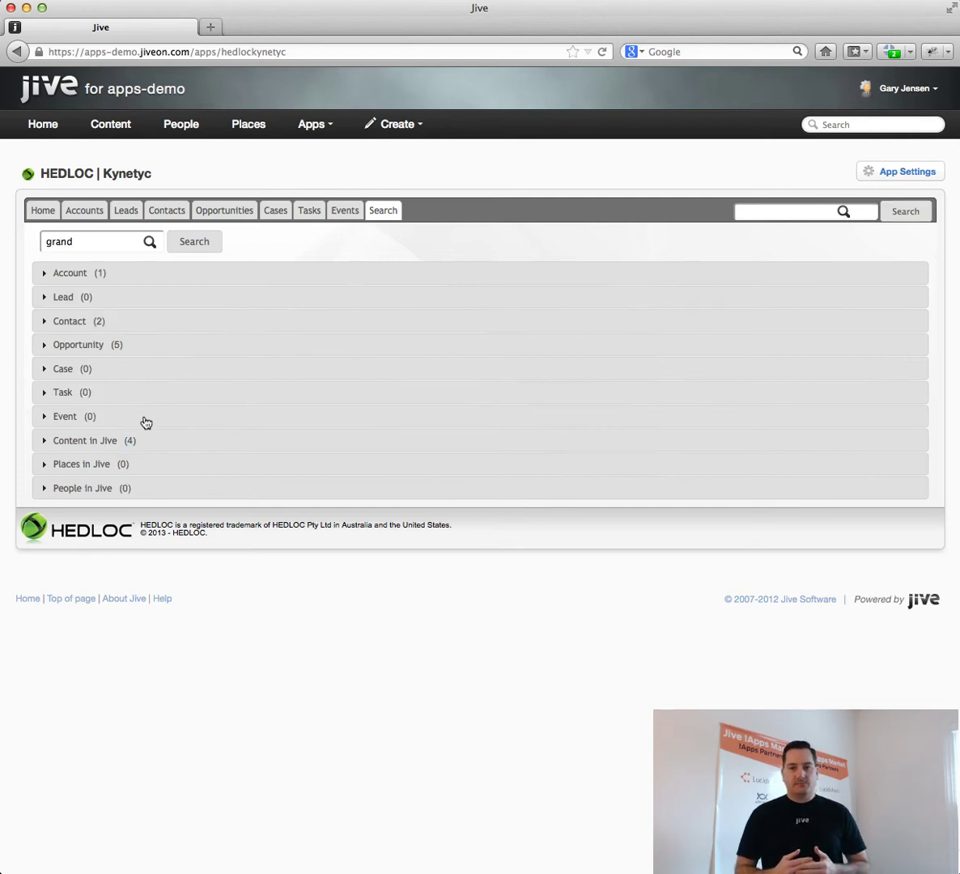
{"action": "left_click", "coordinate": [45, 441]}
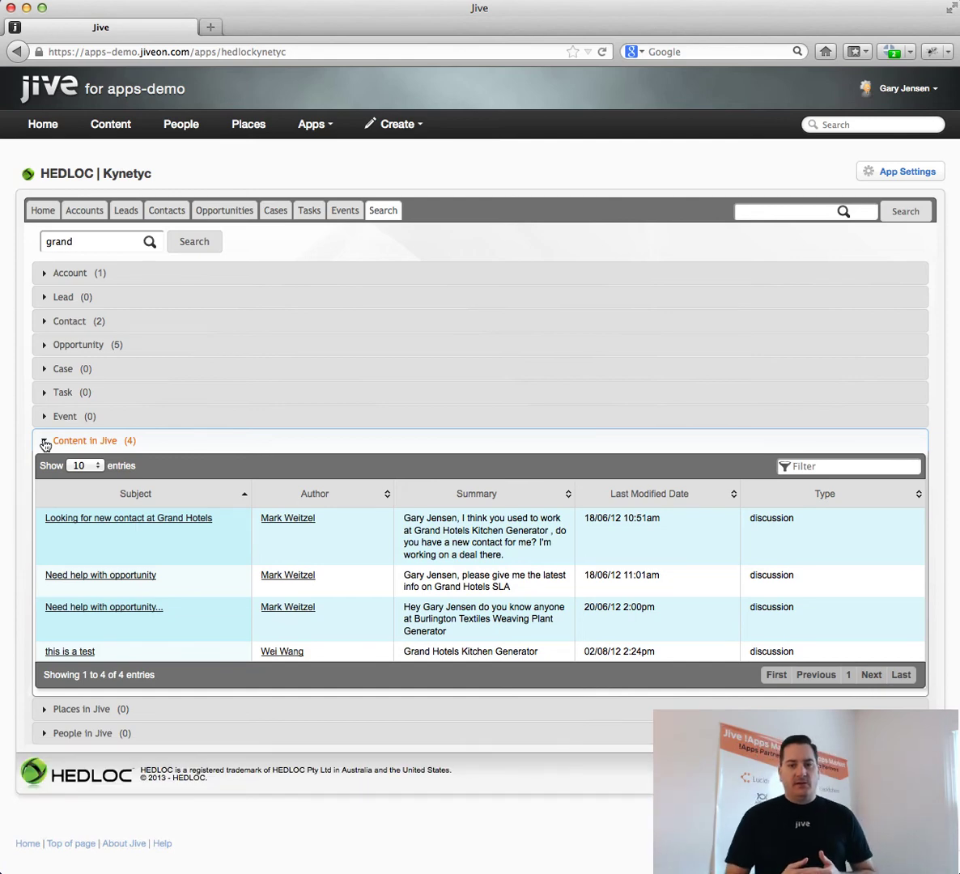
{"action": "left_click", "coordinate": [43, 278]}
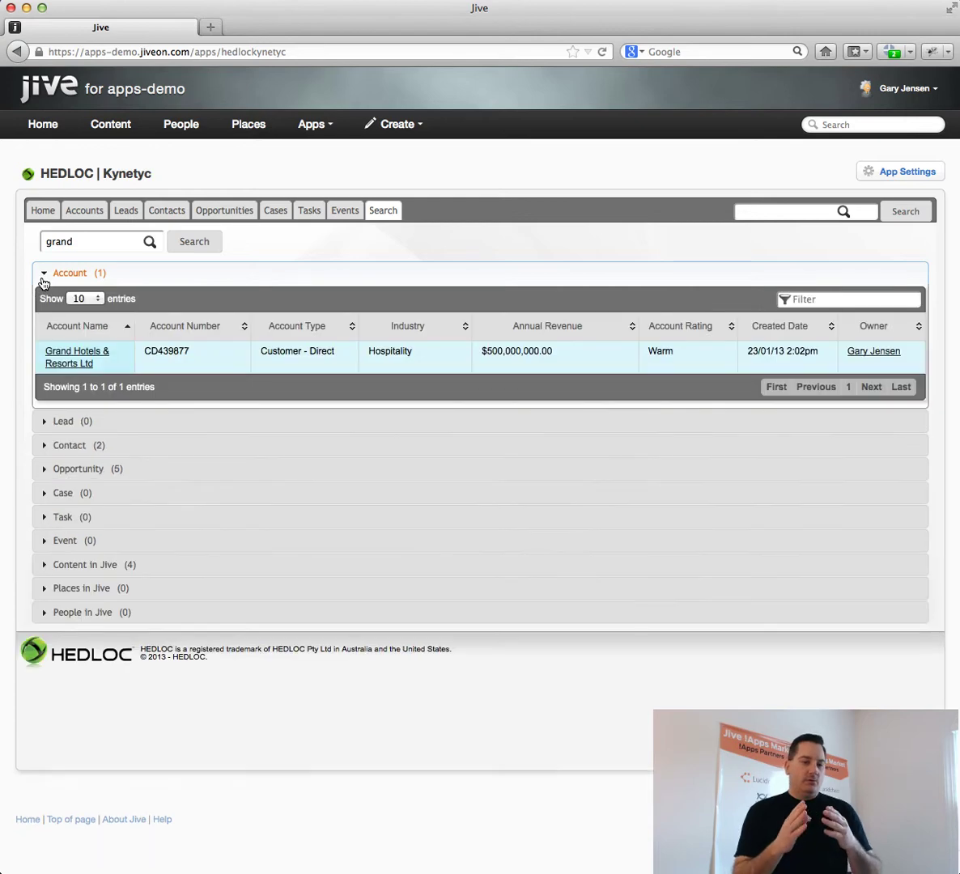
{"action": "left_click", "coordinate": [46, 447]}
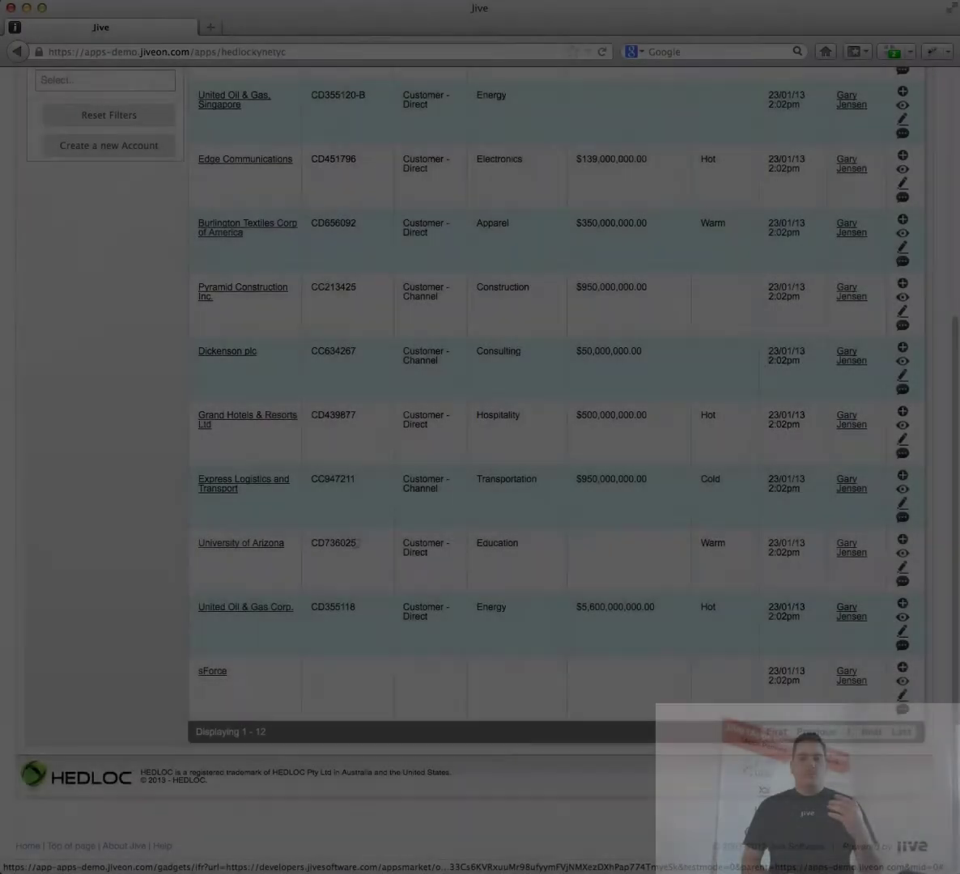
Start a Grand Hotels & Resorts Ltd discussion 'Missing data from RFP' targeted at the Sales group
{"action": "left_click", "coordinate": [259, 477]}
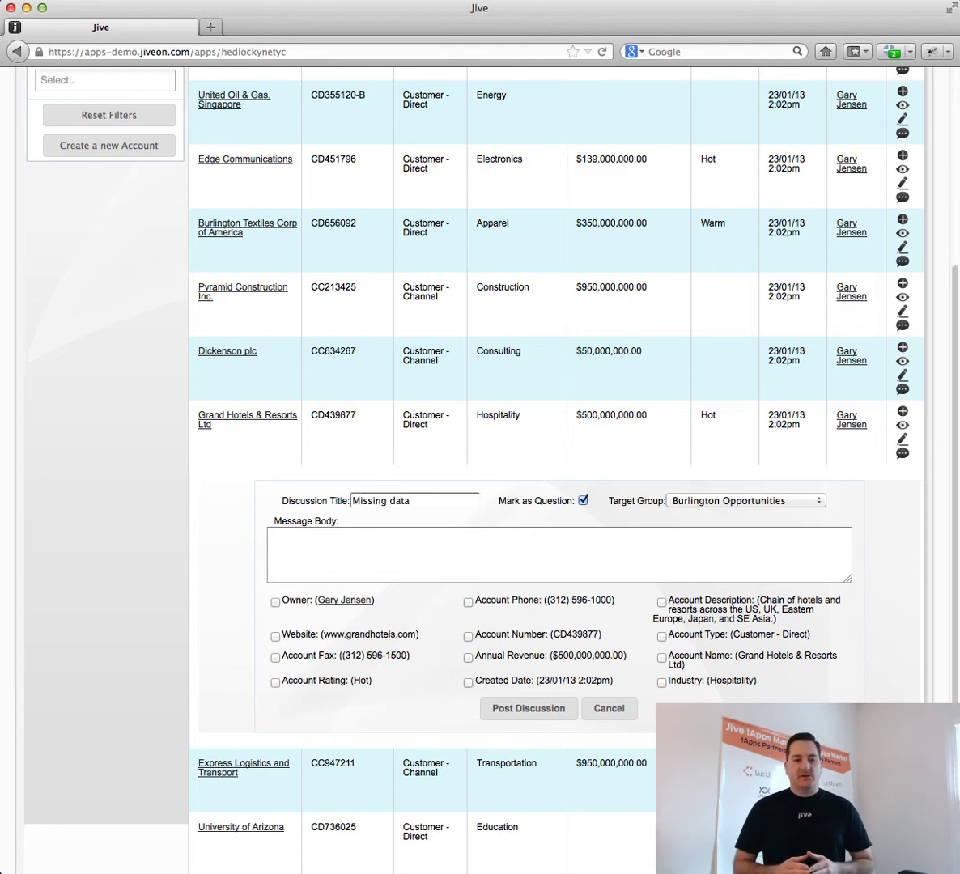
{"action": "left_click", "coordinate": [744, 500]}
{"action": "left_click", "coordinate": [686, 658]}
{"action": "left_click", "coordinate": [421, 499]}
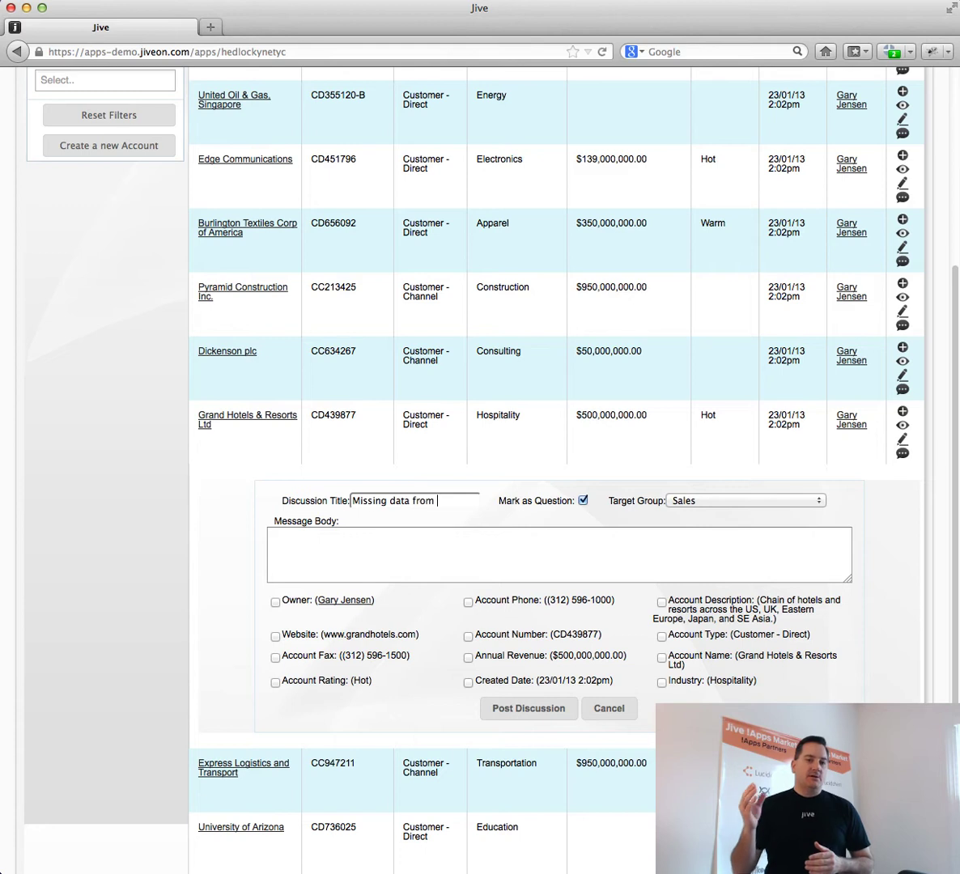
Write the Y2Y growth message, embed owner, phone, account number, created date and rating, then post
{"action": "left_click", "coordinate": [281, 546]}
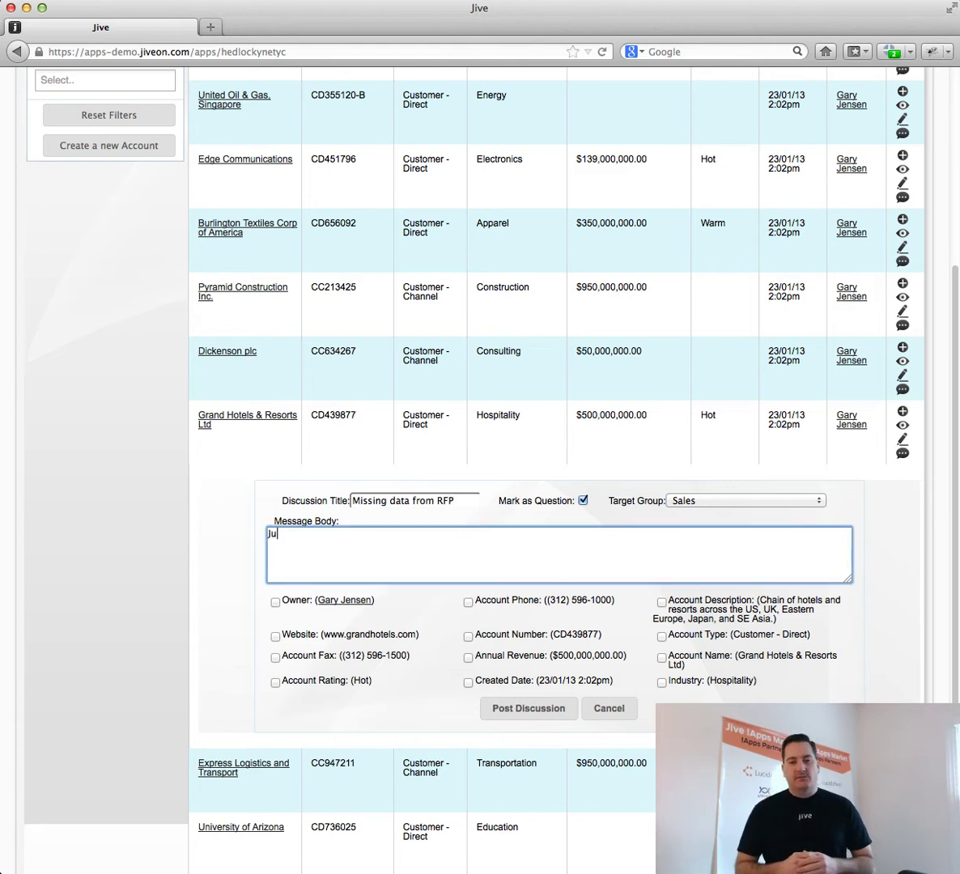
{"action": "type", "text": "Just looked over the RFP. We real"}
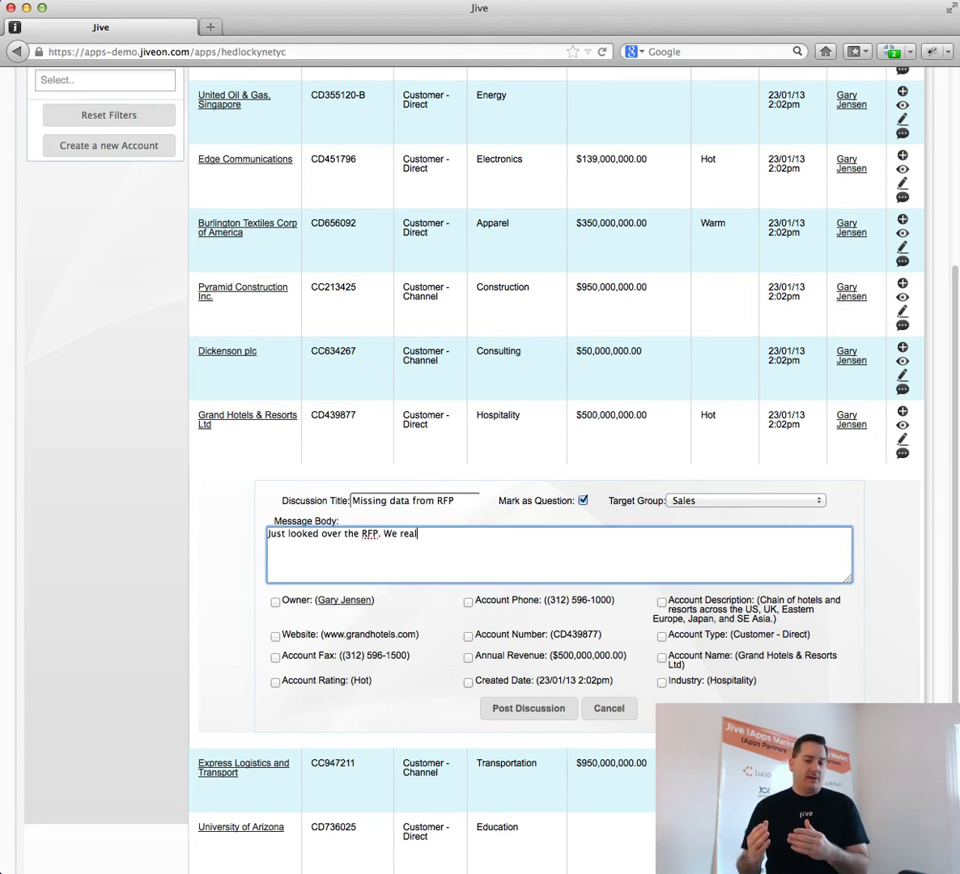
{"action": "type", "text": "ly need to include Y2Y growth rates."}
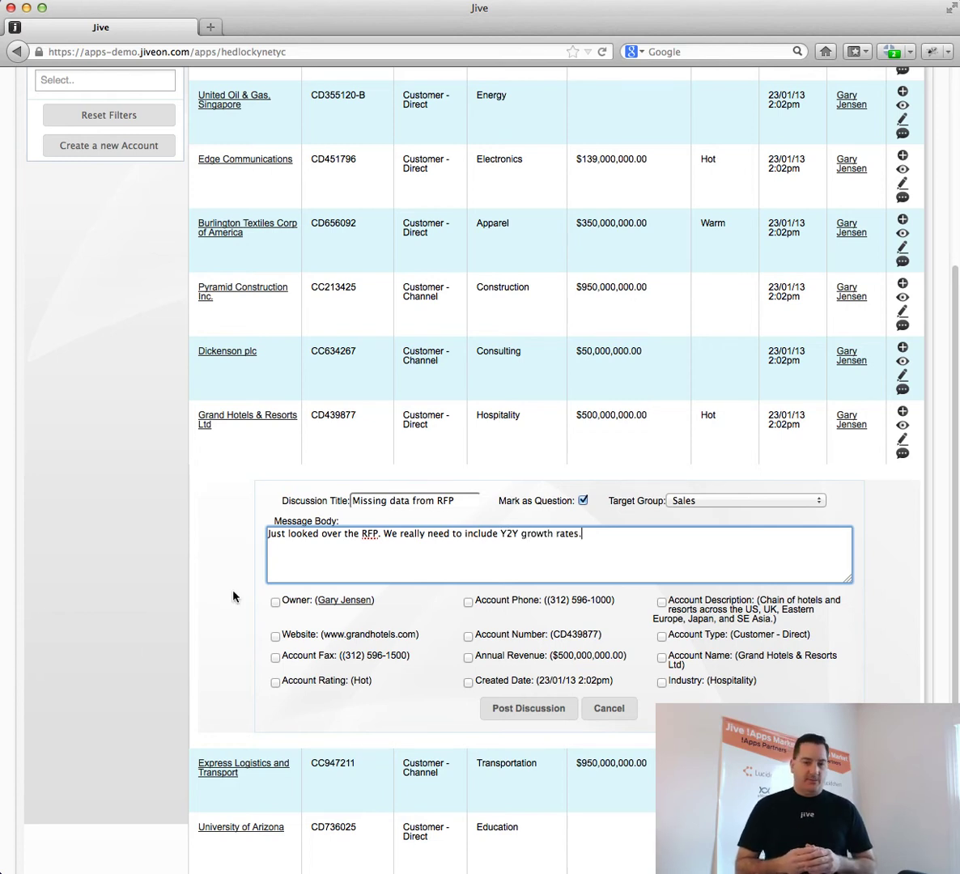
{"action": "left_click", "coordinate": [276, 603]}
{"action": "left_click", "coordinate": [468, 602]}
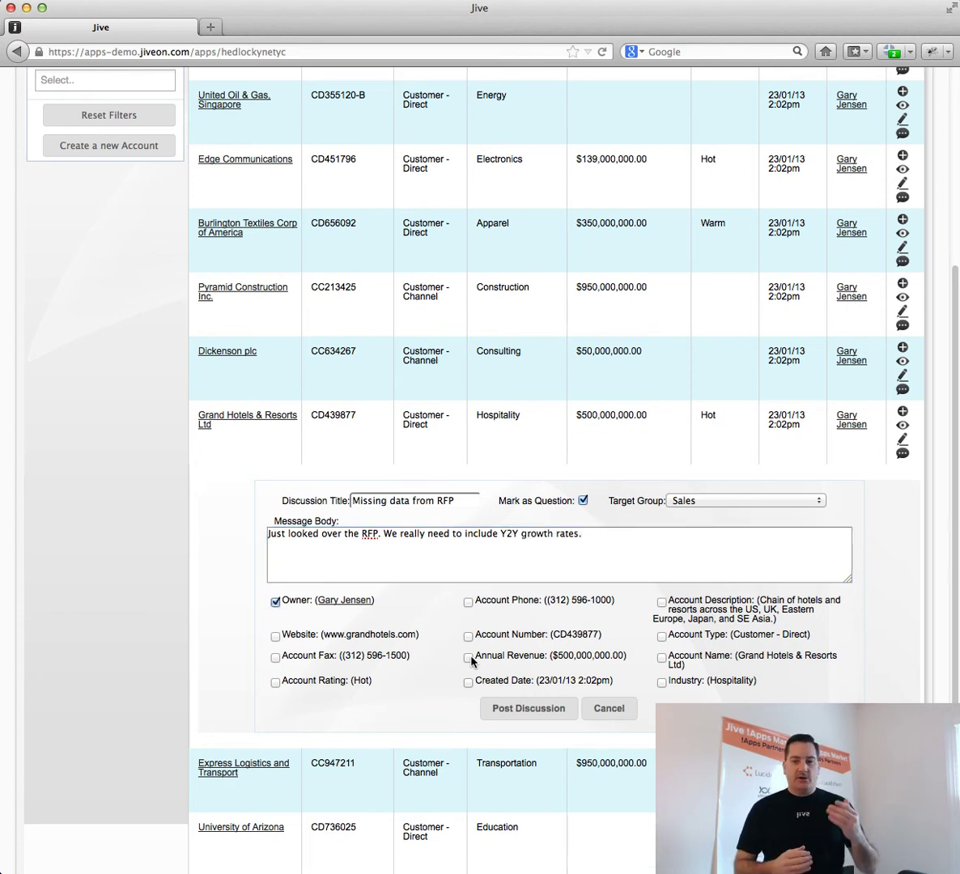
{"action": "left_click", "coordinate": [468, 636]}
{"action": "left_click", "coordinate": [468, 683]}
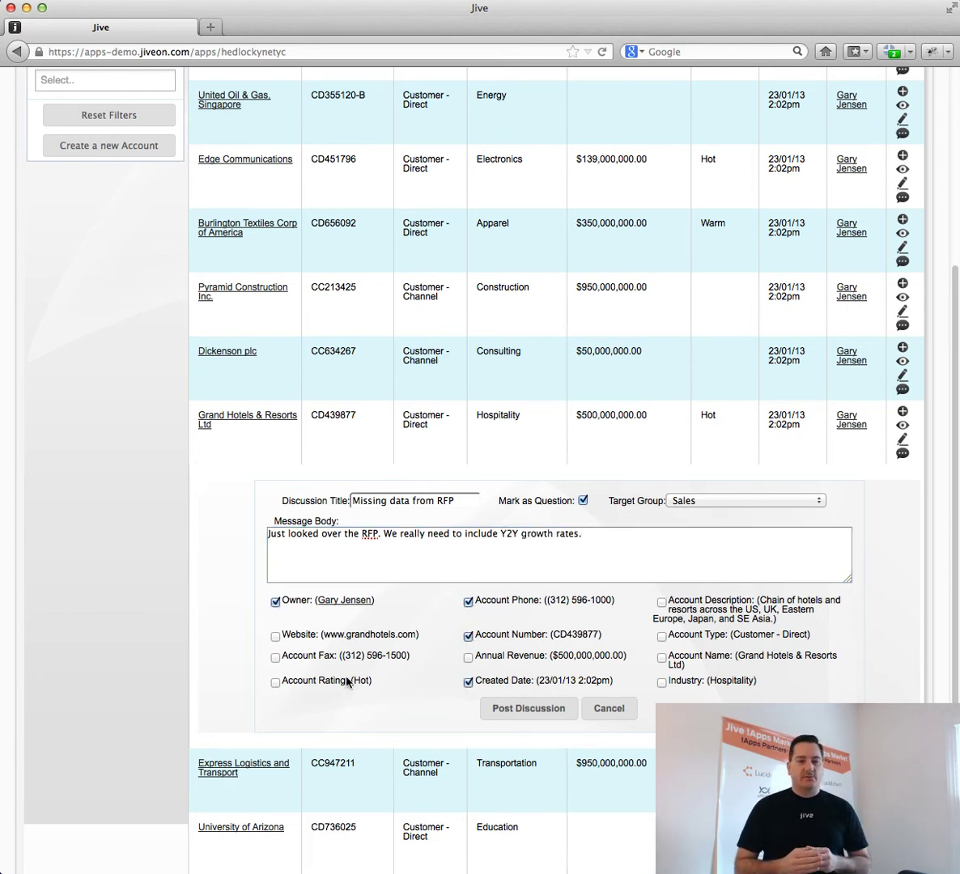
{"action": "left_click", "coordinate": [275, 684]}
{"action": "left_click", "coordinate": [529, 708]}
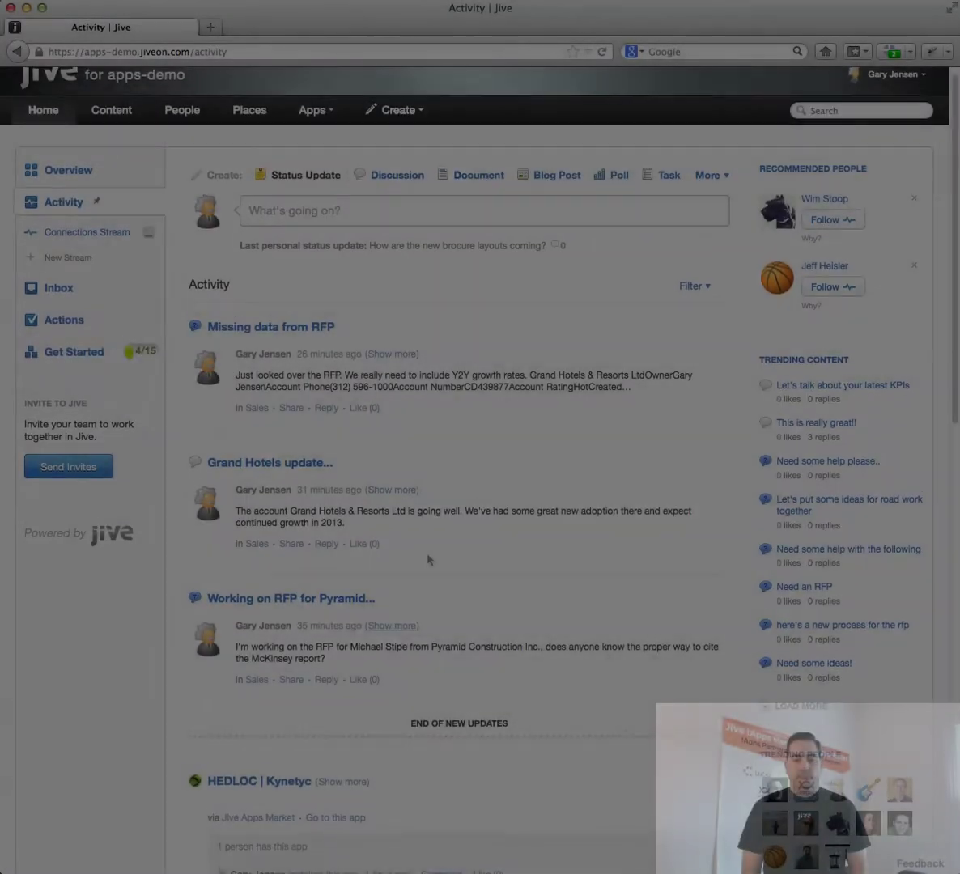
Expand the Pyramid RFP post and view then close its contact and Pyramid Construction Inc. details
{"action": "scroll", "coordinate": [429, 560], "scroll_direction": "down", "scroll_amount": 2}
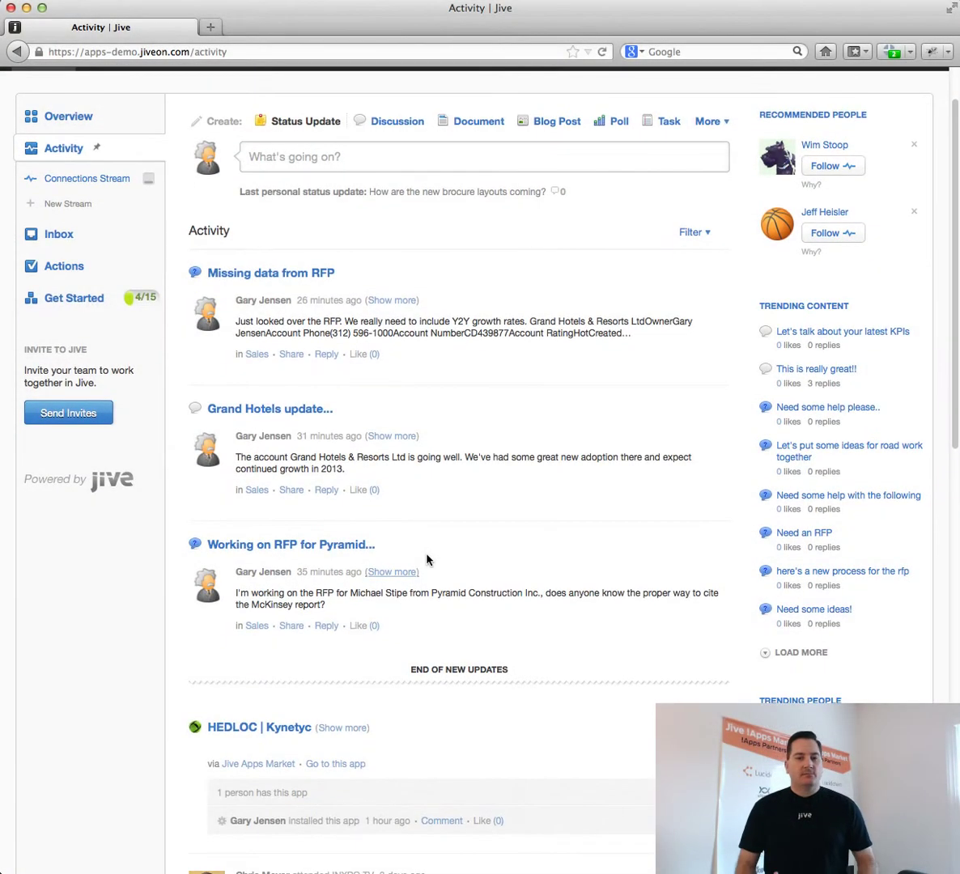
{"action": "left_click", "coordinate": [391, 573]}
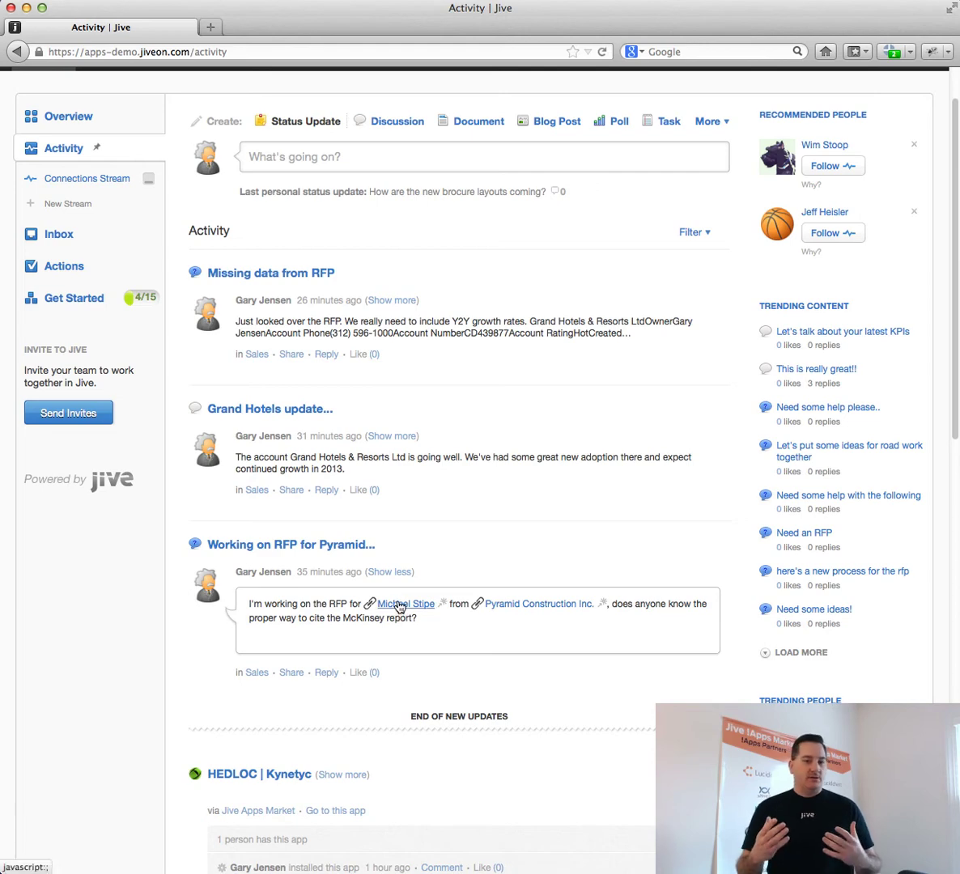
{"action": "left_click", "coordinate": [399, 606]}
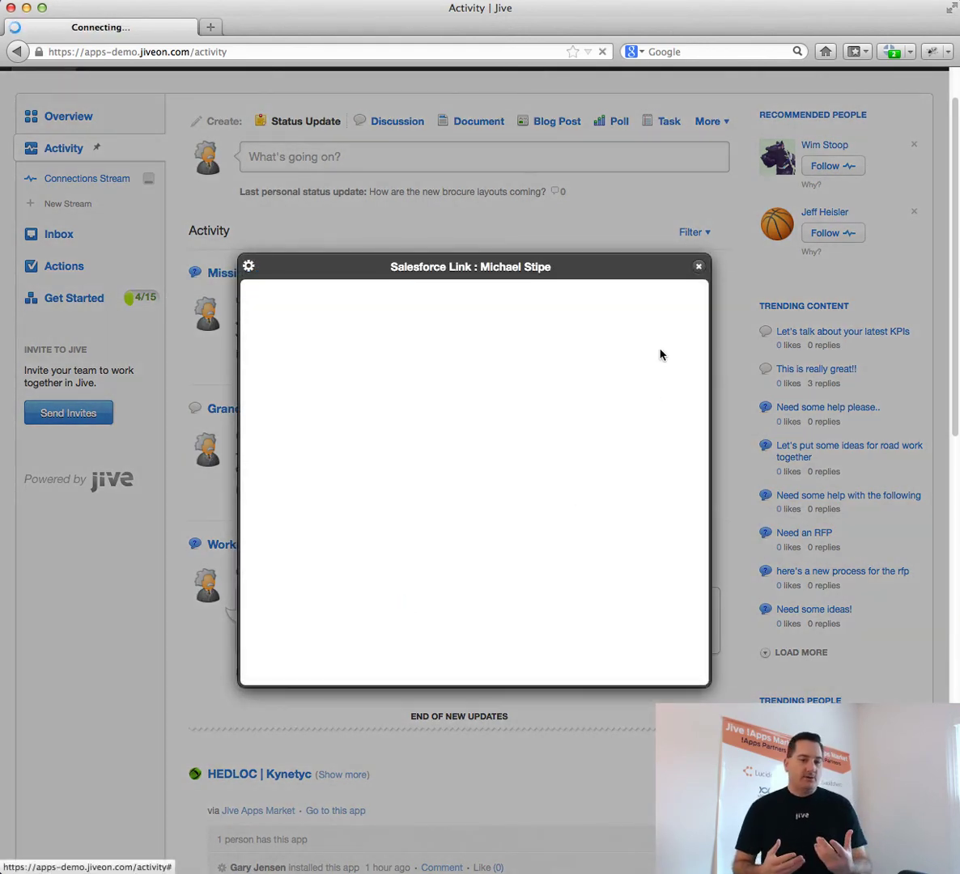
{"action": "left_click", "coordinate": [698, 268]}
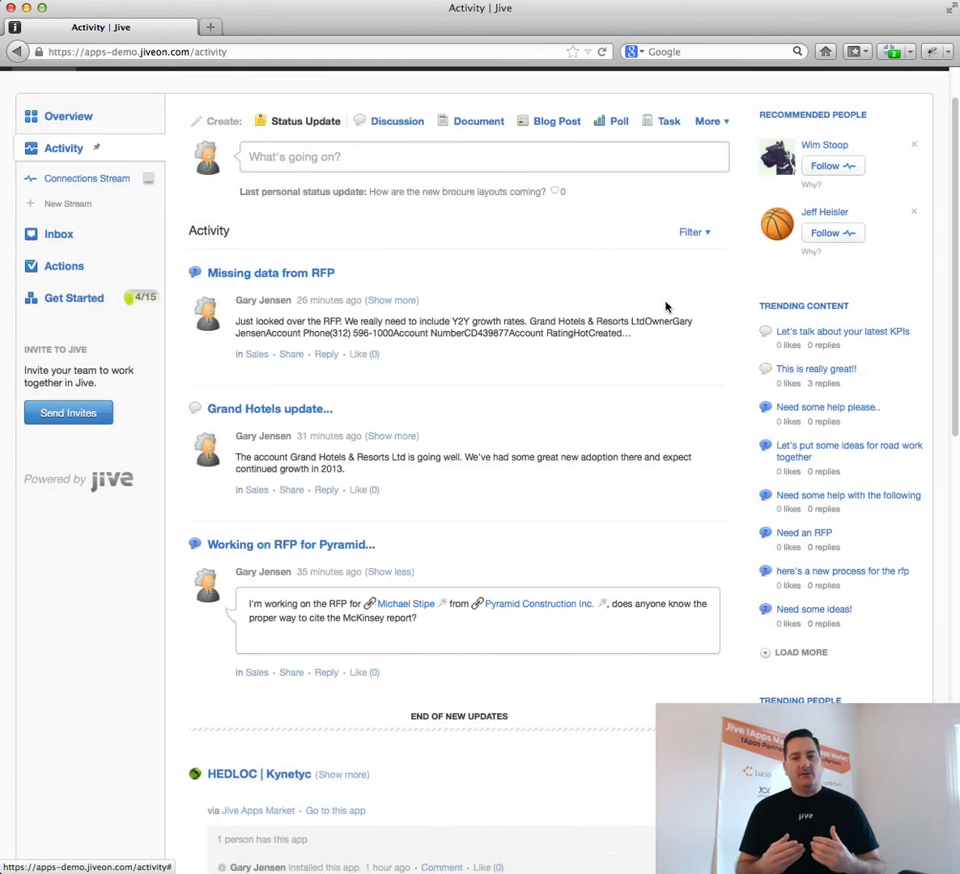
{"action": "left_click", "coordinate": [522, 604]}
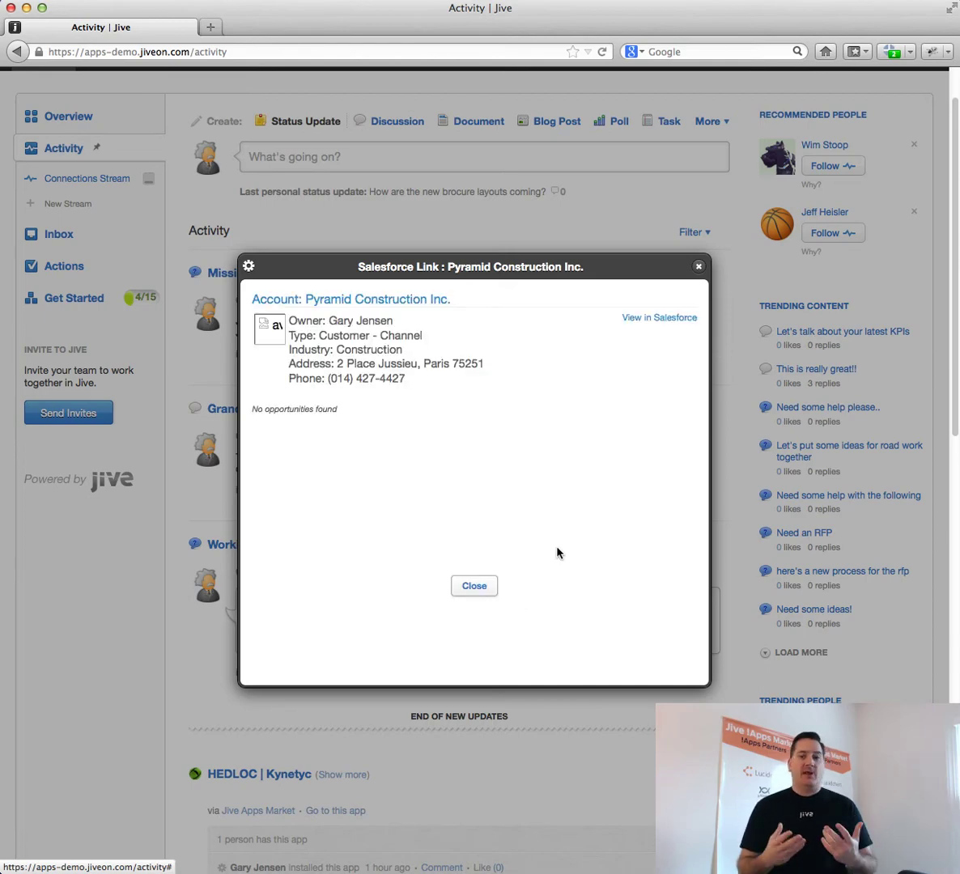
{"action": "left_click", "coordinate": [474, 586]}
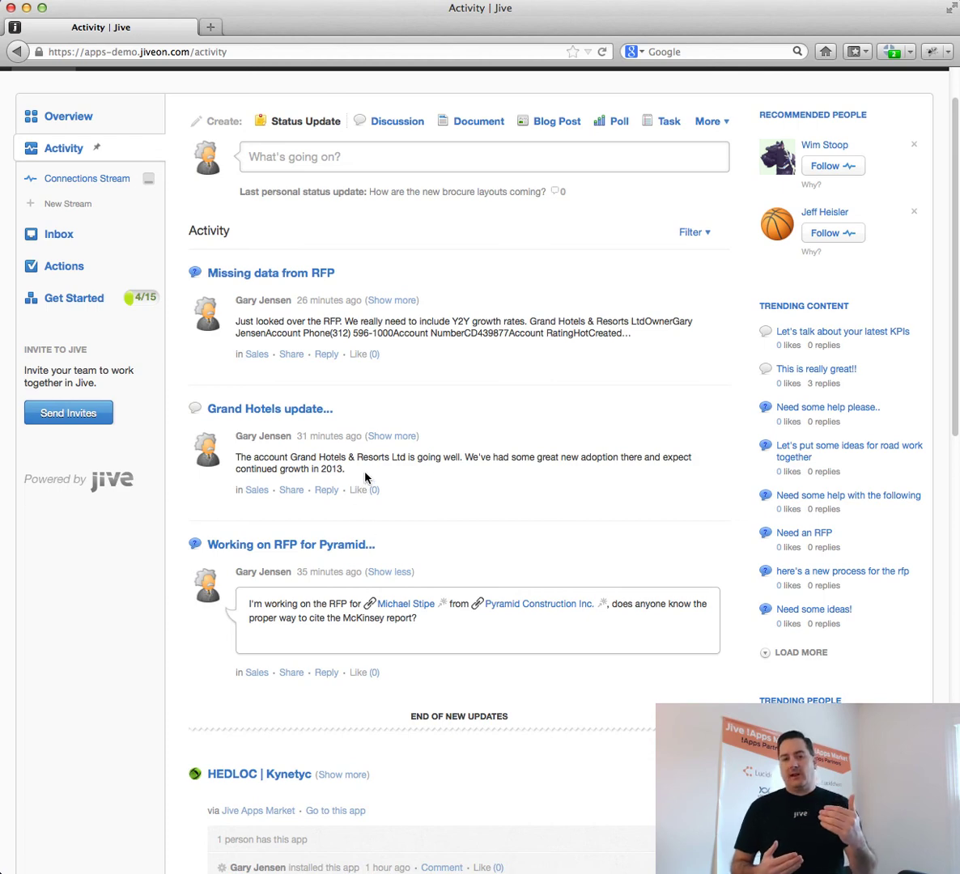
Expand the Missing data from RFP and Grand Hotels update posts, then open the Grand Hotels account link
{"action": "left_click", "coordinate": [402, 304]}
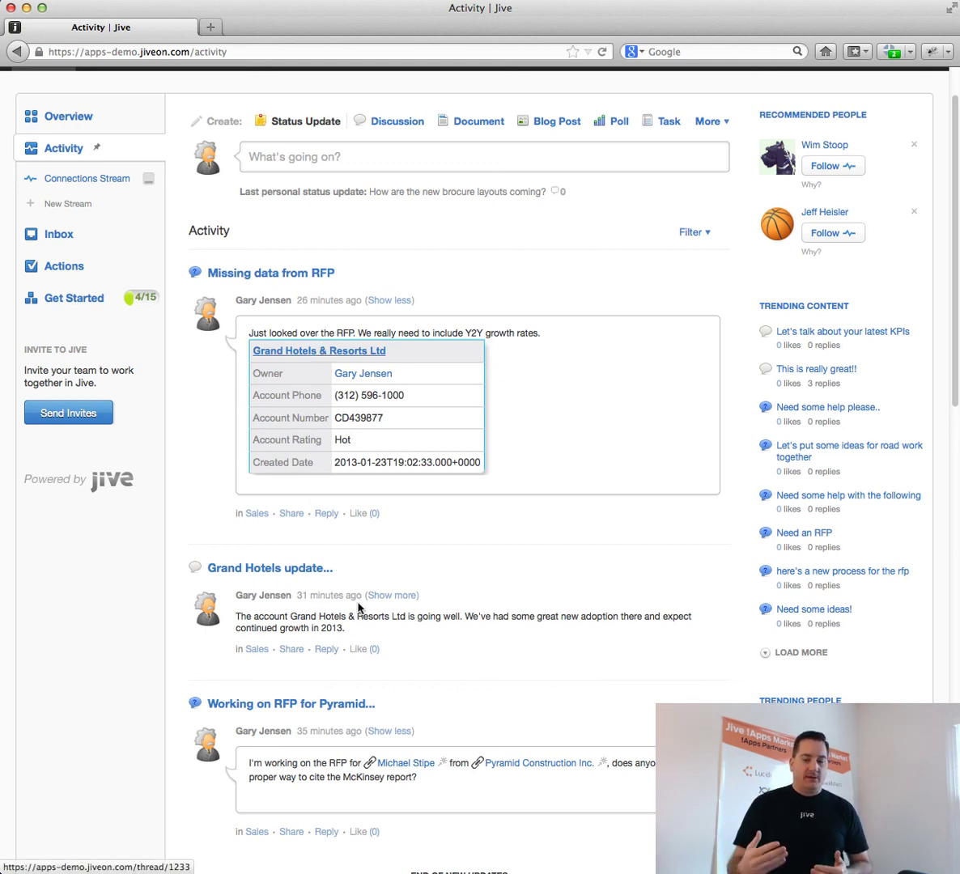
{"action": "left_click", "coordinate": [394, 595]}
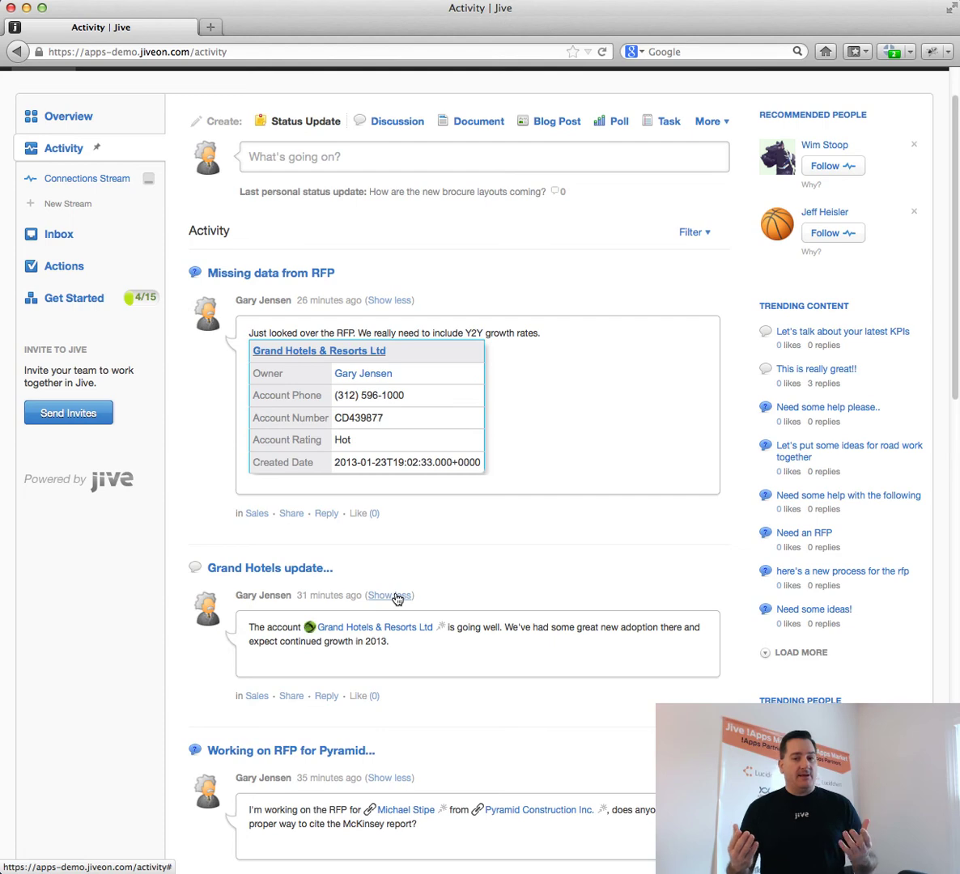
{"action": "scroll", "coordinate": [415, 599], "scroll_direction": "down", "scroll_amount": 1}
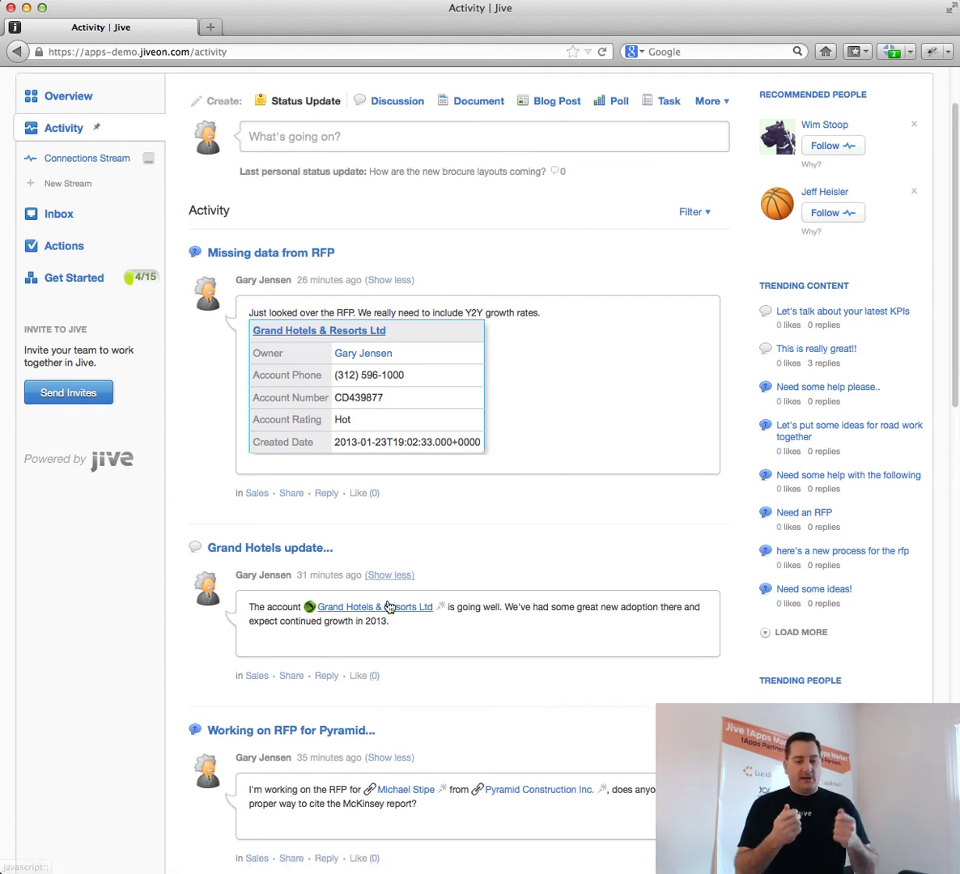
{"action": "left_click", "coordinate": [389, 607]}
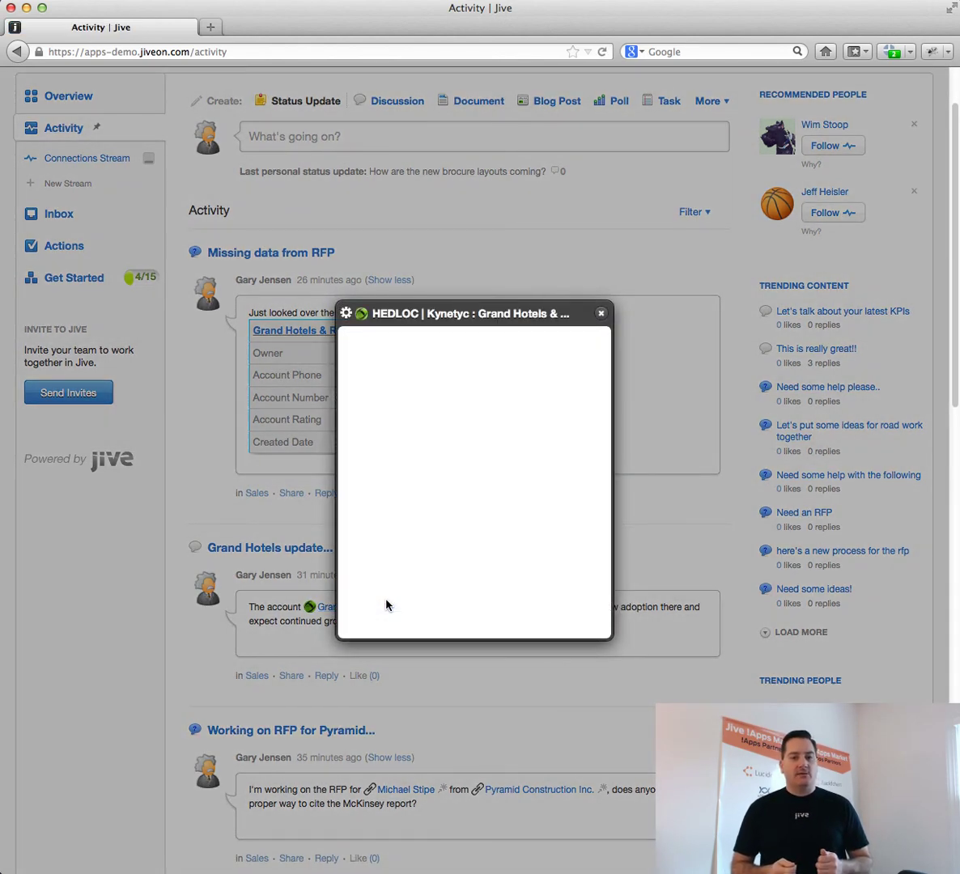